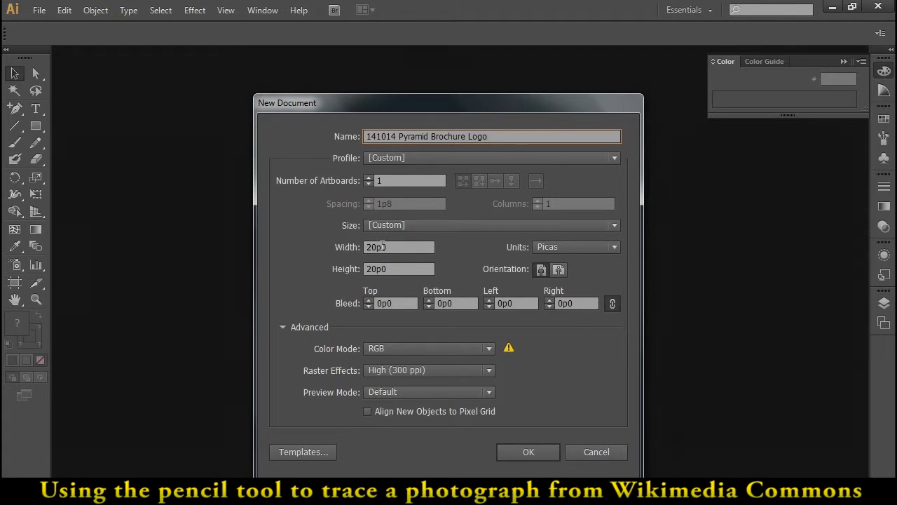
- Create the new document named "141014 Pyramid Brochure Logo Horus" and paste the copied temple relief photo into it
{"action": "type", "text": "s"}
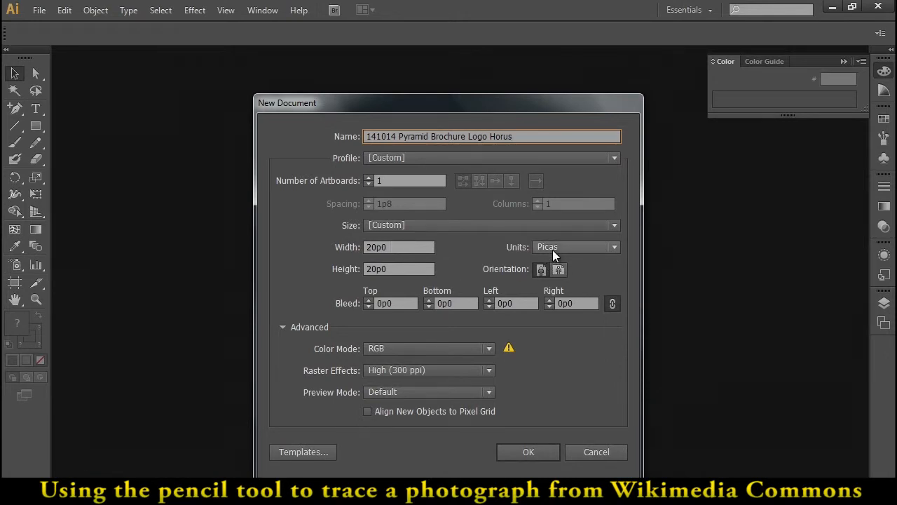
{"action": "left_click", "coordinate": [530, 453]}
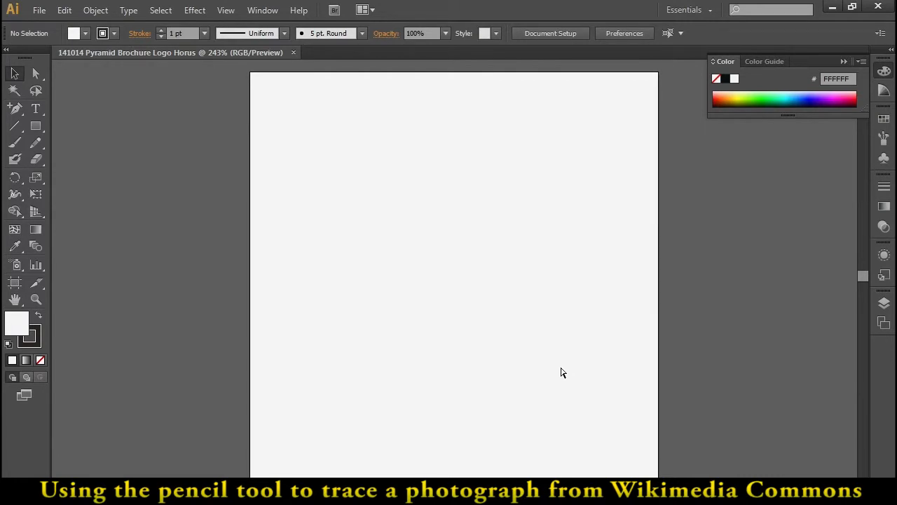
{"action": "key", "text": "ctrl+v"}
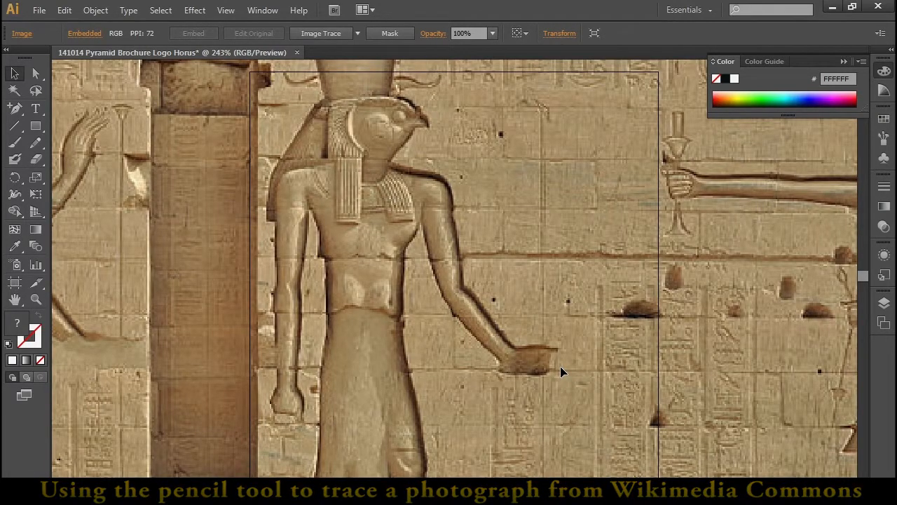
{"action": "key", "text": "ctrl+minus"}
{"action": "key", "text": "ctrl+minus"}
{"action": "key", "text": "ctrl+minus"}
{"action": "key", "text": "ctrl+minus"}
{"action": "key", "text": "ctrl+minus"}
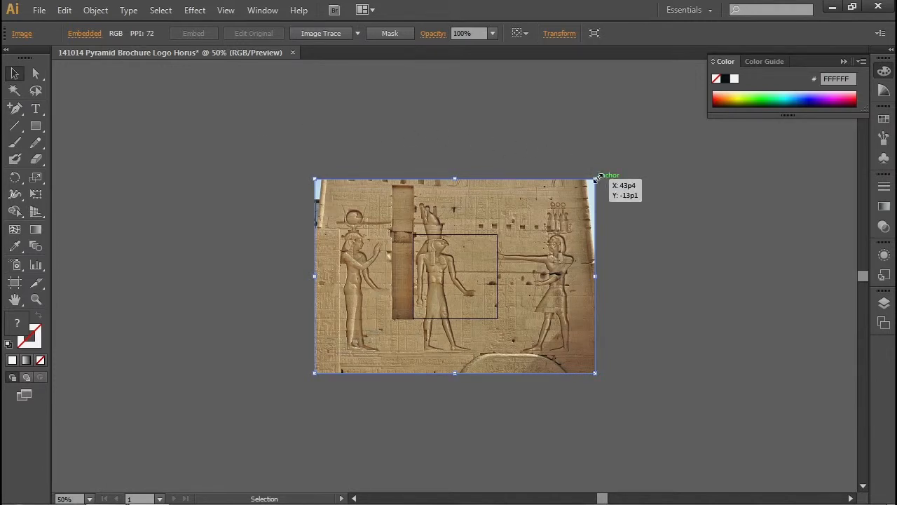
{"action": "left_click_drag", "start_coordinate": [597, 179], "coordinate": [477, 167]}
{"action": "key", "text": "ctrl"}
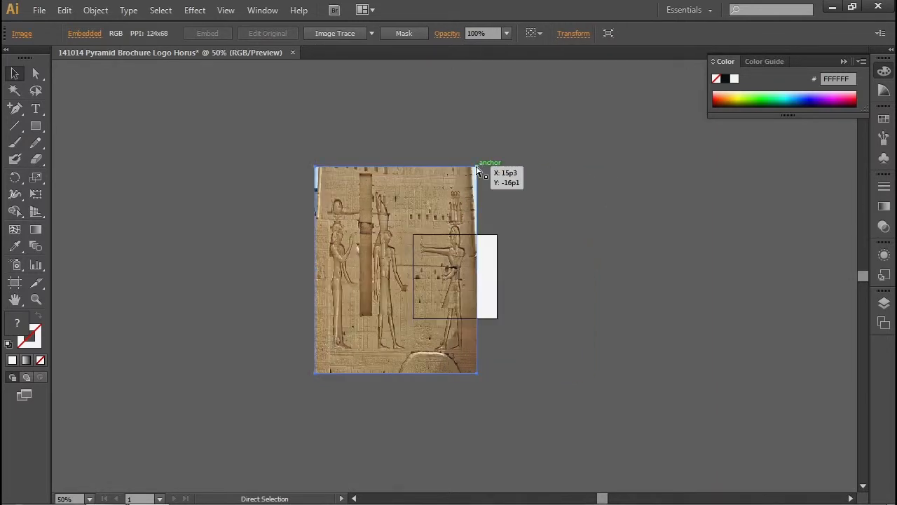
{"action": "key", "text": "ctrl+z"}
{"action": "key", "text": "ctrl+z"}
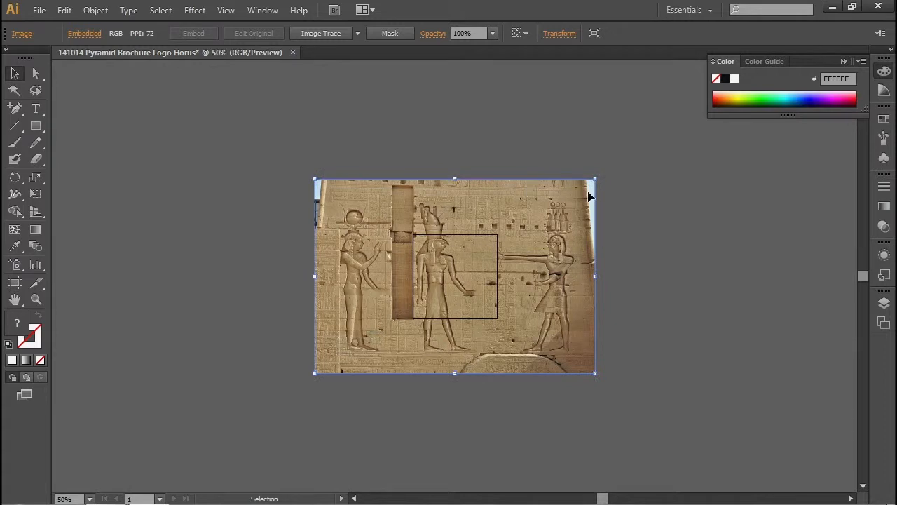
- Scale the relief photo down proportionally to slightly more than the artboard's height and position it so the Horus figure lies near the artboard's centre
{"action": "left_click_drag", "start_coordinate": [595, 180], "coordinate": [430, 280]}
{"action": "left_click_drag", "start_coordinate": [388, 332], "coordinate": [472, 282]}
{"action": "key", "text": "ctrl+equal"}
{"action": "key", "text": "ctrl+equal"}
{"action": "key", "text": "ctrl+equal"}
{"action": "key", "text": "ctrl+equal"}
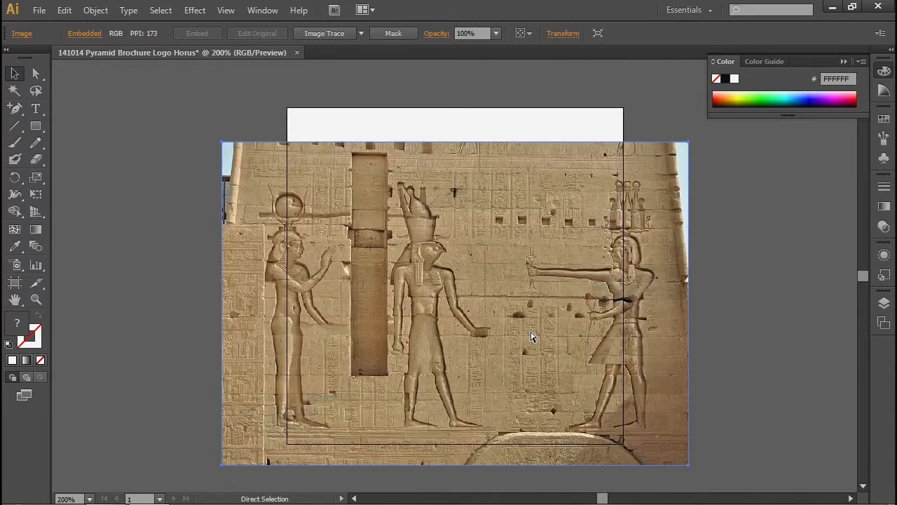
{"action": "left_click_drag", "start_coordinate": [688, 142], "coordinate": [717, 122]}
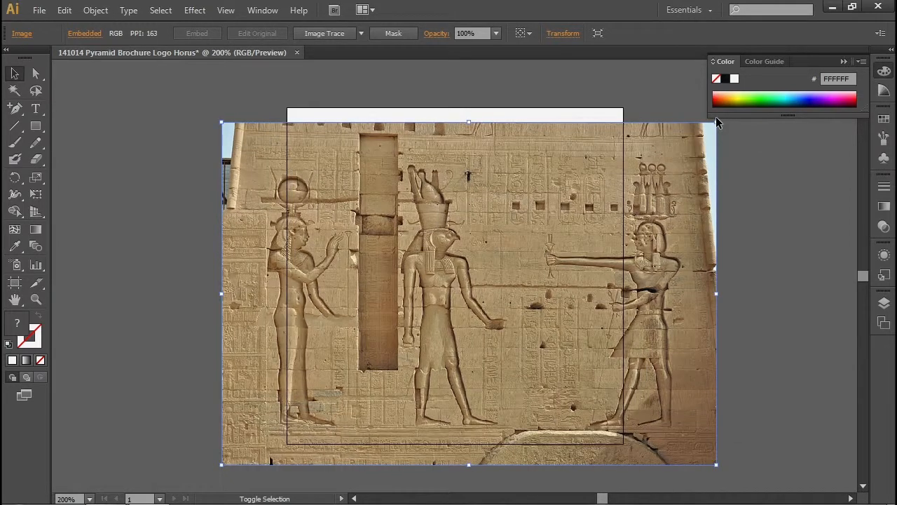
{"action": "left_click_drag", "start_coordinate": [563, 257], "coordinate": [569, 239]}
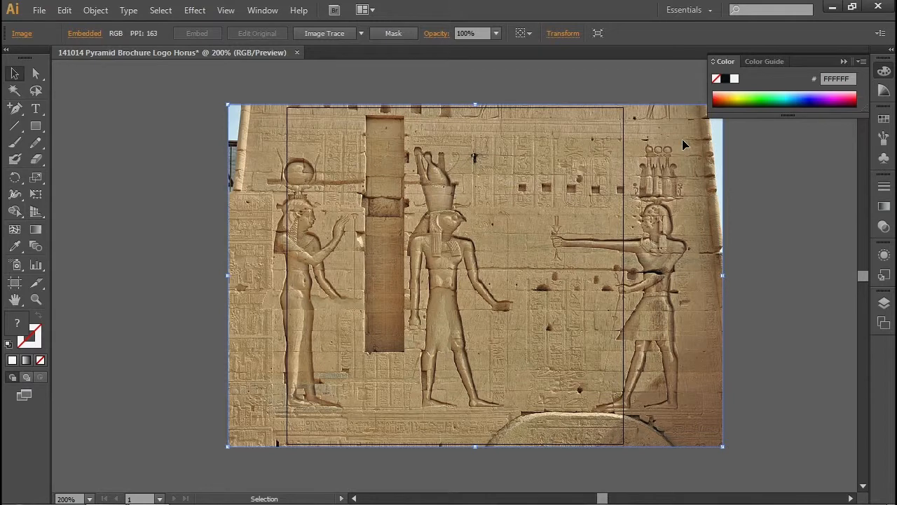
- Reduce the relief photo's opacity to 50%
{"action": "left_click", "coordinate": [496, 33]}
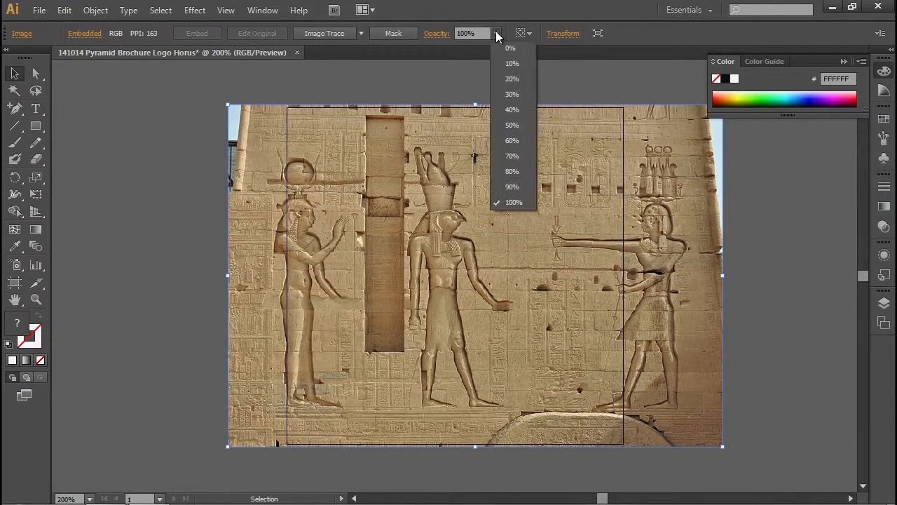
{"action": "left_click", "coordinate": [512, 126]}
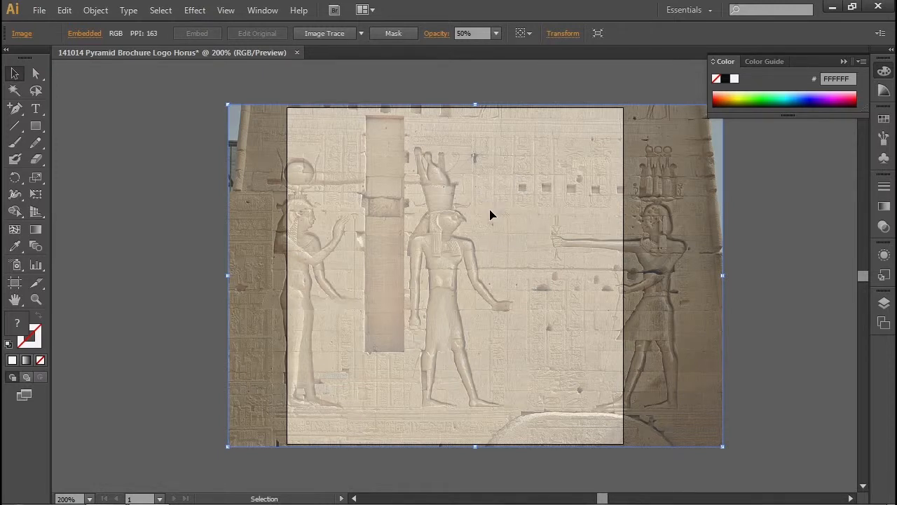
- Draw a short Pencil line along the top of the falcon head and give it a 1 pt stroke
{"action": "left_click", "coordinate": [36, 143]}
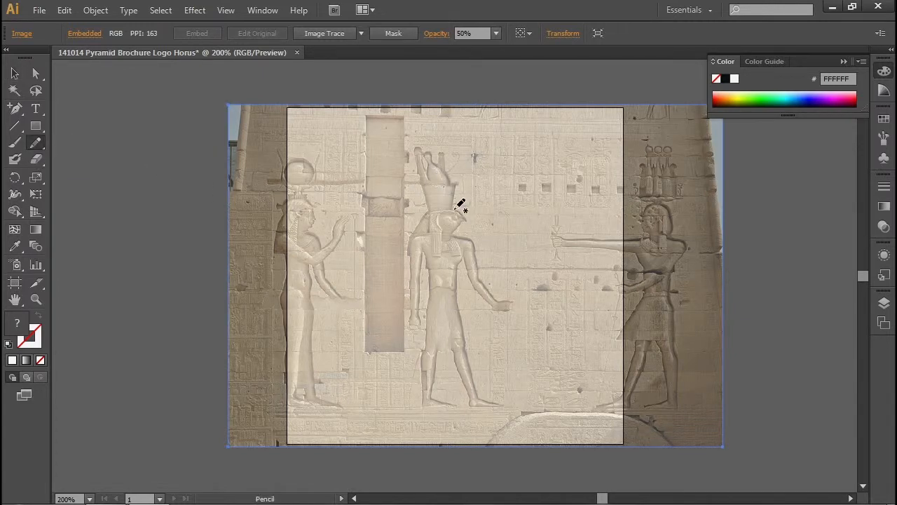
{"action": "left_click_drag", "start_coordinate": [455, 208], "coordinate": [468, 222]}
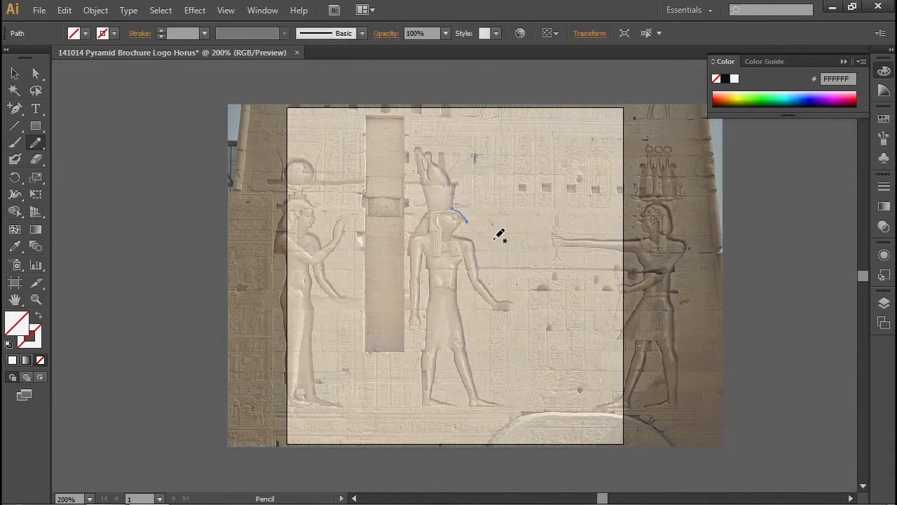
{"action": "left_click", "coordinate": [160, 29]}
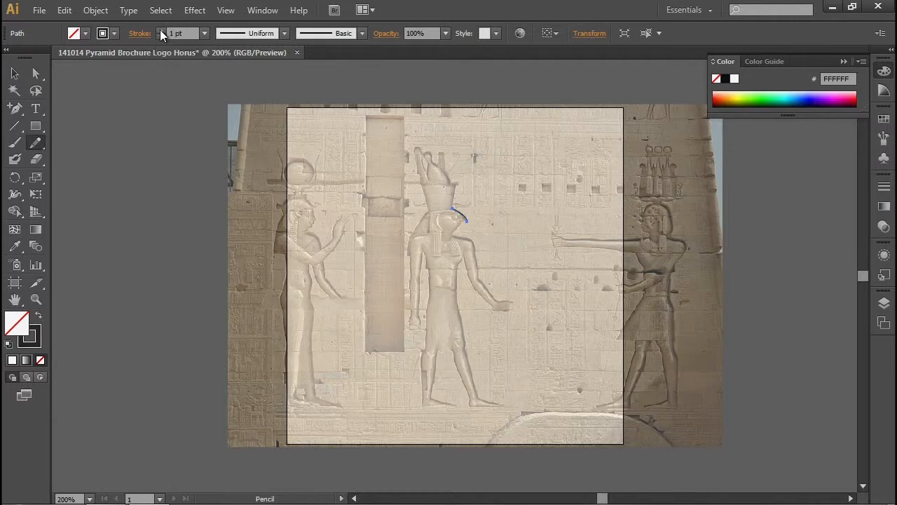
- Trace the rest of the Horus figure's outline with the Pencil tool, including the crown, arms, body and legs
{"action": "key", "text": "ctrl+plus"}
{"action": "key", "text": "ctrl+plus"}
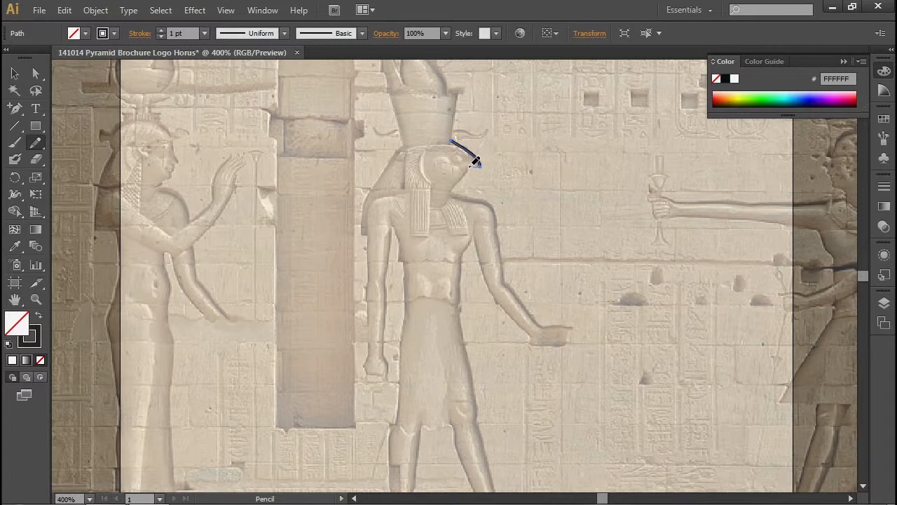
{"action": "mouse_move", "coordinate": [457, 189]}
{"action": "left_mouse_down"}
{"action": "mouse_move", "coordinate": [496, 212]}
{"action": "mouse_move", "coordinate": [509, 286]}
{"action": "mouse_move", "coordinate": [539, 325]}
{"action": "mouse_move", "coordinate": [569, 334]}
{"action": "mouse_move", "coordinate": [565, 344]}
{"action": "mouse_move", "coordinate": [541, 343]}
{"action": "mouse_move", "coordinate": [514, 320]}
{"action": "mouse_move", "coordinate": [486, 282]}
{"action": "mouse_move", "coordinate": [473, 237]}
{"action": "mouse_move", "coordinate": [462, 269]}
{"action": "mouse_move", "coordinate": [464, 338]}
{"action": "mouse_move", "coordinate": [481, 420]}
{"action": "mouse_move", "coordinate": [473, 202]}
{"action": "mouse_move", "coordinate": [506, 301]}
{"action": "mouse_move", "coordinate": [547, 311]}
{"action": "mouse_move", "coordinate": [483, 310]}
{"action": "mouse_move", "coordinate": [445, 207]}
{"action": "mouse_move", "coordinate": [420, 203]}
{"action": "mouse_move", "coordinate": [410, 288]}
{"action": "mouse_move", "coordinate": [456, 310]}
{"action": "mouse_move", "coordinate": [386, 314]}
{"action": "mouse_move", "coordinate": [399, 161]}
{"action": "mouse_move", "coordinate": [423, 196]}
{"action": "mouse_move", "coordinate": [431, 311]}
{"action": "mouse_move", "coordinate": [421, 330]}
{"action": "mouse_move", "coordinate": [406, 303]}
{"action": "mouse_move", "coordinate": [410, 216]}
{"action": "mouse_move", "coordinate": [395, 170]}
{"action": "mouse_move", "coordinate": [394, 313]}
{"action": "mouse_move", "coordinate": [371, 304]}
{"action": "mouse_move", "coordinate": [368, 144]}
{"action": "mouse_move", "coordinate": [402, 90]}
{"action": "mouse_move", "coordinate": [433, 302]}
{"action": "mouse_move", "coordinate": [410, 182]}
{"action": "mouse_move", "coordinate": [420, 178]}
{"action": "mouse_move", "coordinate": [433, 227]}
{"action": "mouse_move", "coordinate": [425, 188]}
{"action": "mouse_move", "coordinate": [432, 178]}
{"action": "mouse_move", "coordinate": [485, 250]}
{"action": "mouse_move", "coordinate": [485, 293]}
{"action": "mouse_move", "coordinate": [510, 323]}
{"action": "left_mouse_up"}
{"action": "key", "text": "space"}
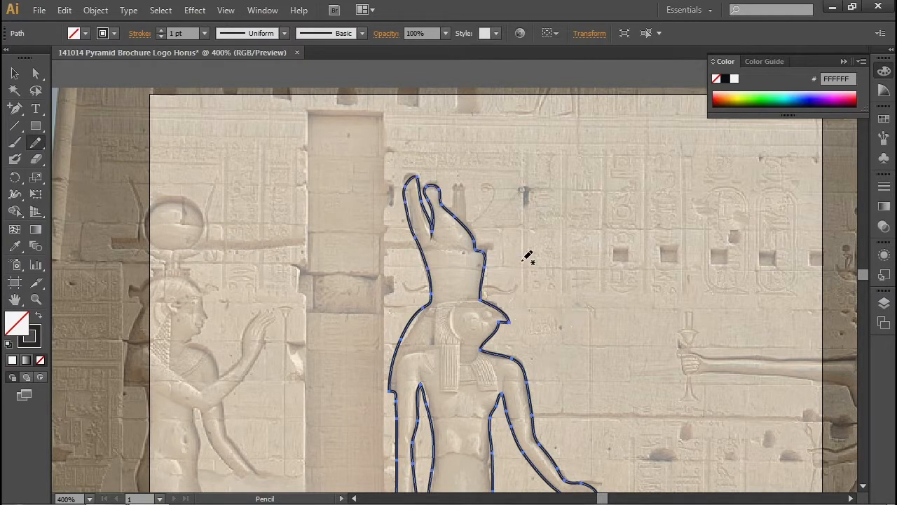
{"action": "key", "text": "space"}
{"action": "left_click_drag", "start_coordinate": [565, 354], "coordinate": [518, 154]}
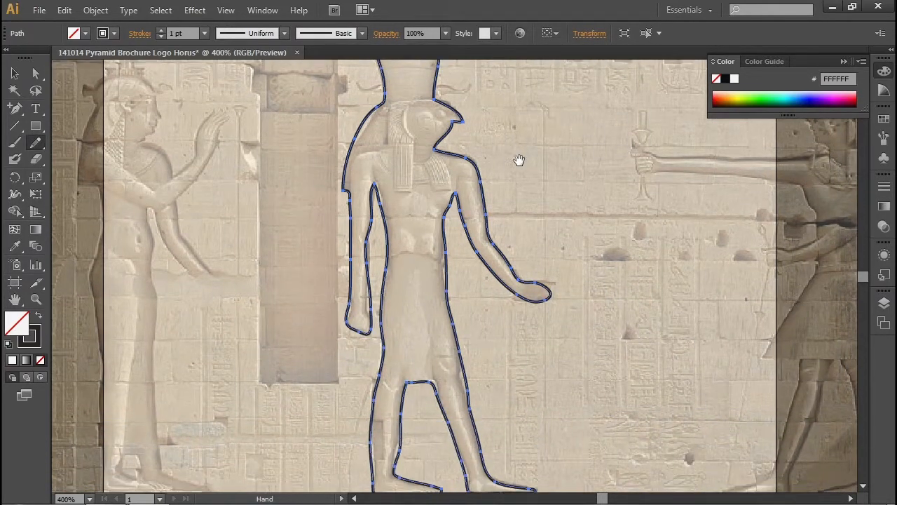
{"action": "key", "text": "space"}
{"action": "left_click_drag", "start_coordinate": [531, 377], "coordinate": [518, 290]}
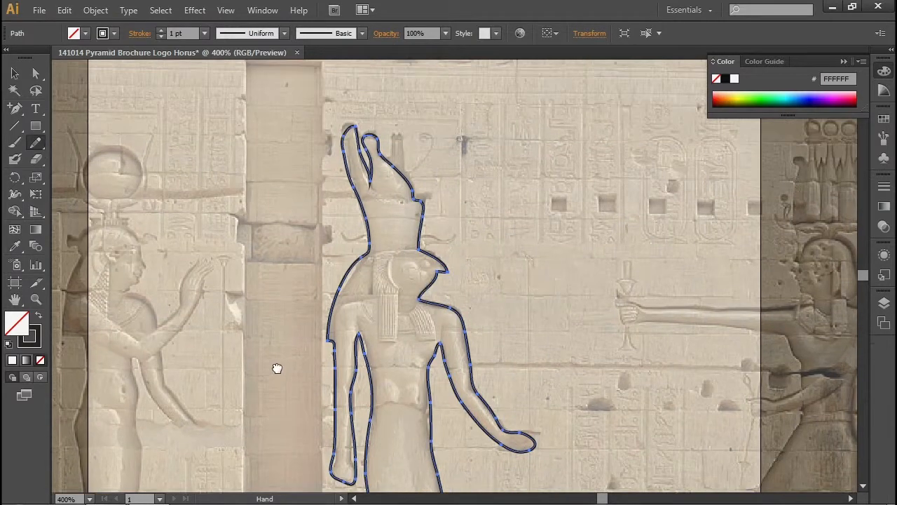
- Cut the traced Horus outline, add a new layer above the photo's layer and paste the outline in front on it
{"action": "left_click", "coordinate": [884, 303]}
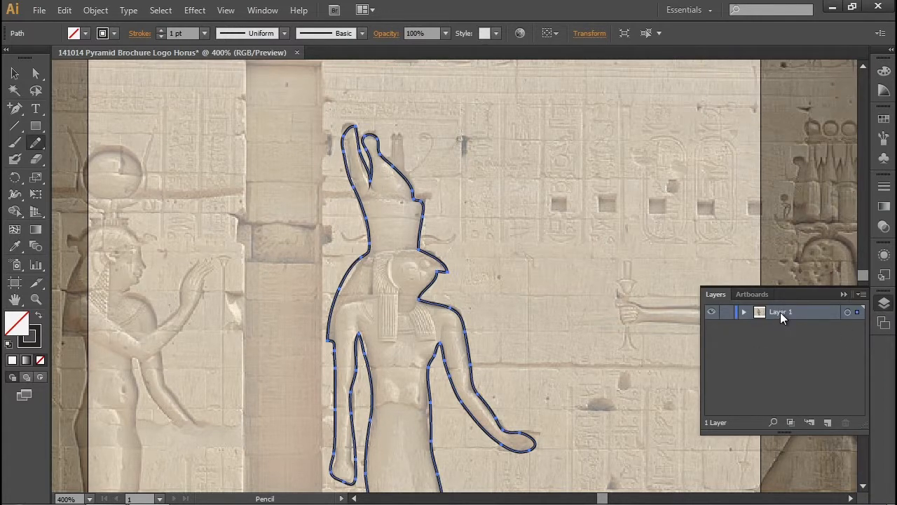
{"action": "left_click", "coordinate": [14, 74]}
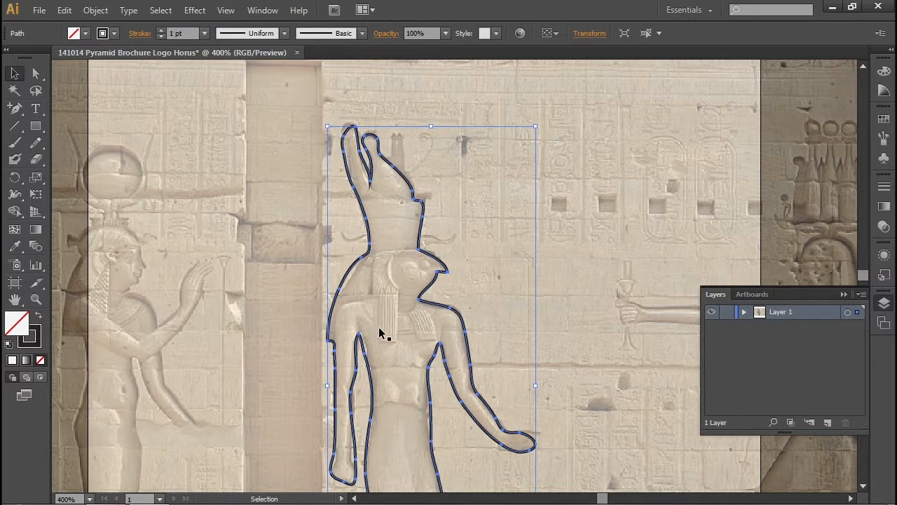
{"action": "key", "text": "a"}
{"action": "key", "text": "v"}
{"action": "left_click", "coordinate": [409, 288]}
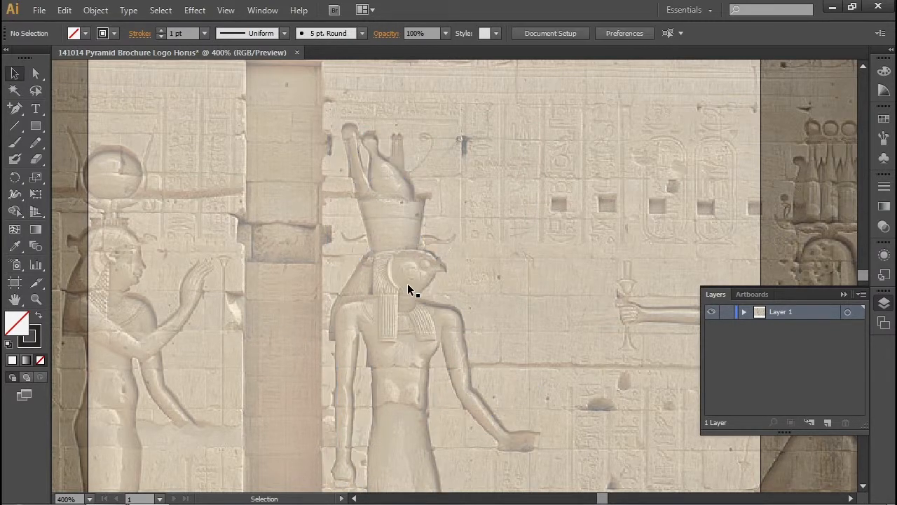
{"action": "left_click", "coordinate": [827, 424]}
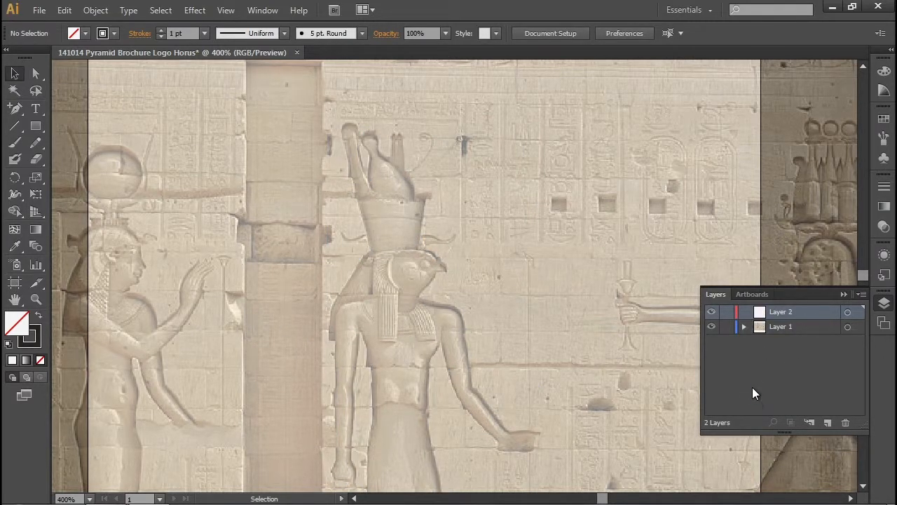
{"action": "key", "text": "ctrl+f"}
- Nudge the pasted outline until it lines up with the Horus figure in the photo
{"action": "key", "text": "Down"}
{"action": "key", "text": "Down"}
{"action": "key", "text": "Down"}
{"action": "key", "text": "Down"}
{"action": "key", "text": "Down"}
{"action": "key", "text": "Down"}
{"action": "key", "text": "Down"}
{"action": "key", "text": "Down"}
{"action": "key", "text": "Down"}
{"action": "key", "text": "Down"}
{"action": "key", "text": "Down"}
{"action": "key", "text": "Down"}
{"action": "key", "text": "Down"}
{"action": "key", "text": "Down"}
{"action": "key", "text": "Down"}
{"action": "key", "text": "Down"}
{"action": "key", "text": "Down"}
{"action": "key", "text": "Down"}
{"action": "key", "text": "Down"}
{"action": "key", "text": "Down"}
{"action": "key", "text": "Down"}
{"action": "key", "text": "Down"}
{"action": "key", "text": "Down"}
{"action": "key", "text": "Down"}
{"action": "key", "text": "Left"}
{"action": "key", "text": "Left"}
{"action": "key", "text": "Left"}
{"action": "key", "text": "Left"}
{"action": "key", "text": "Left"}
{"action": "key", "text": "Left"}
{"action": "key", "text": "Left"}
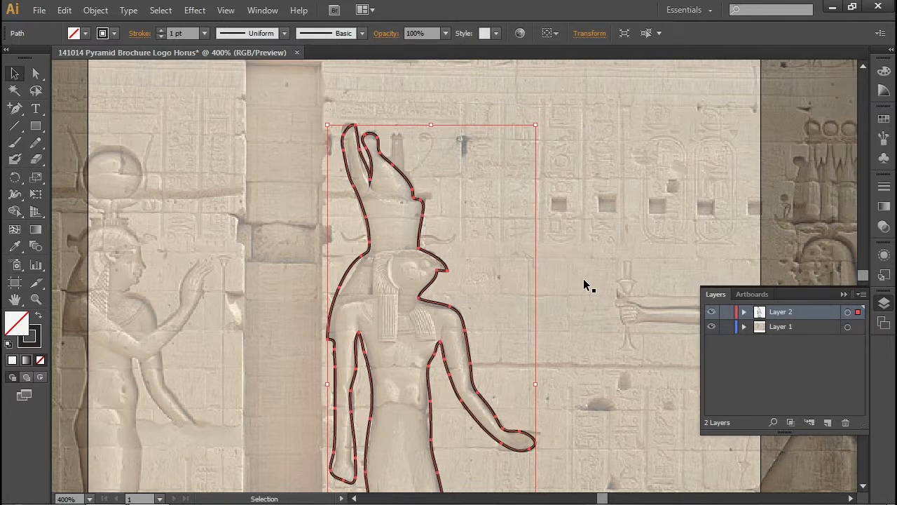
{"action": "key", "text": "Left"}
{"action": "key", "text": "Right"}
{"action": "left_click", "coordinate": [844, 295]}
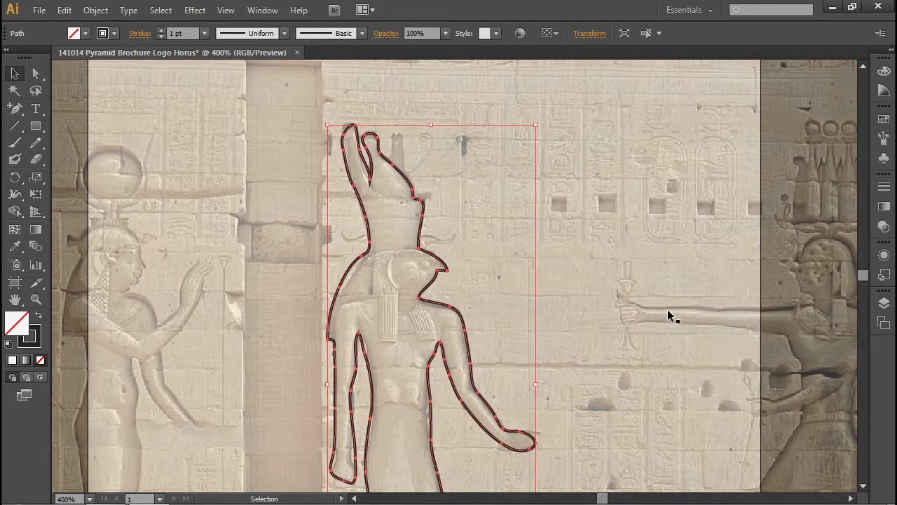
- Temporarily hide the photo layer to examine the outline on its own, and show the photo again
{"action": "left_click_drag", "start_coordinate": [627, 324], "coordinate": [612, 274]}
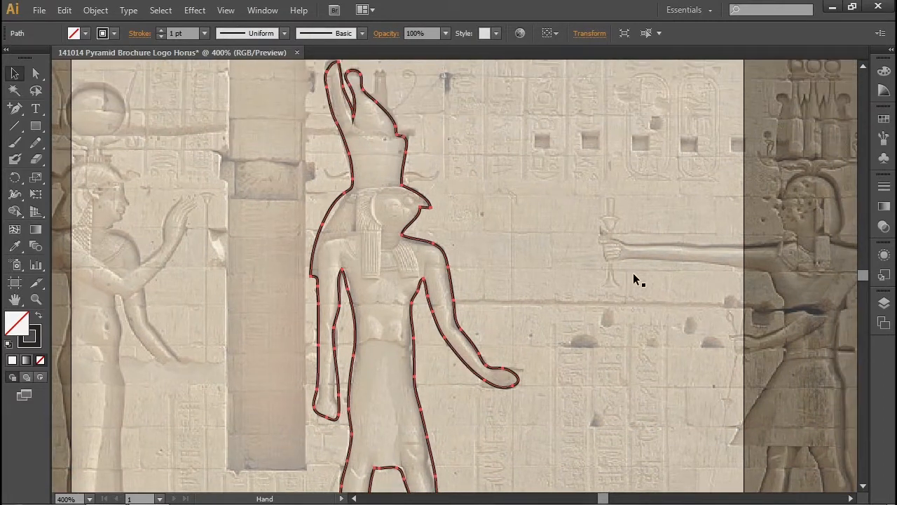
{"action": "left_click", "coordinate": [884, 304]}
{"action": "left_click", "coordinate": [711, 328]}
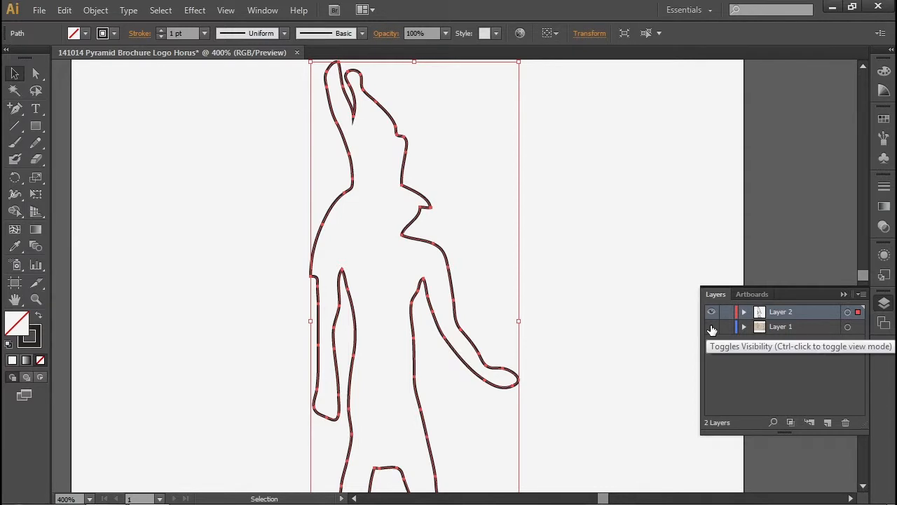
{"action": "left_click", "coordinate": [712, 327]}
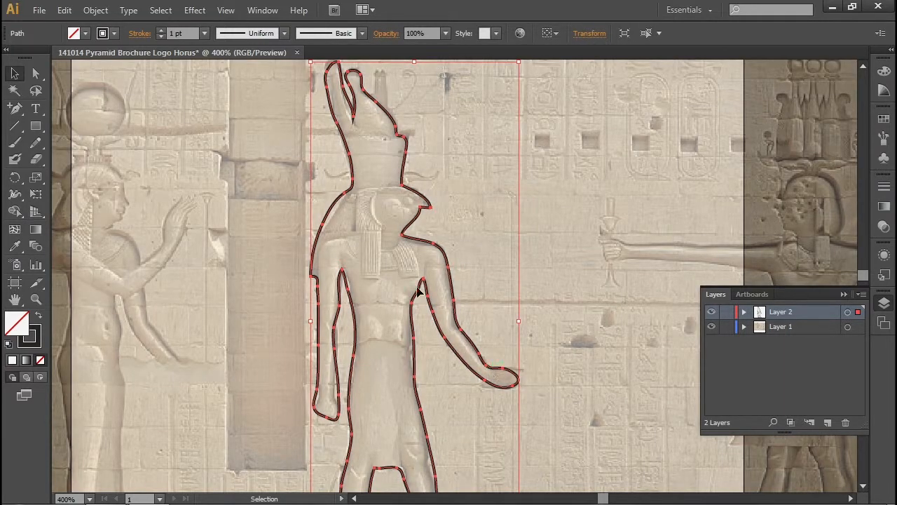
- Move the anchor point behind the head to X 7p6.75, Y 7p3.25 and adjust its handle to smooth the curve
{"action": "left_click", "coordinate": [35, 73]}
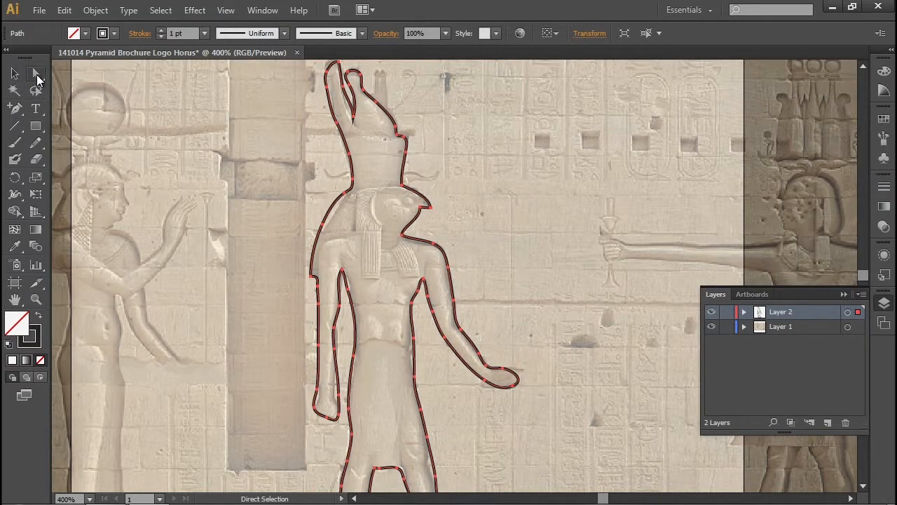
{"action": "left_click", "coordinate": [324, 229]}
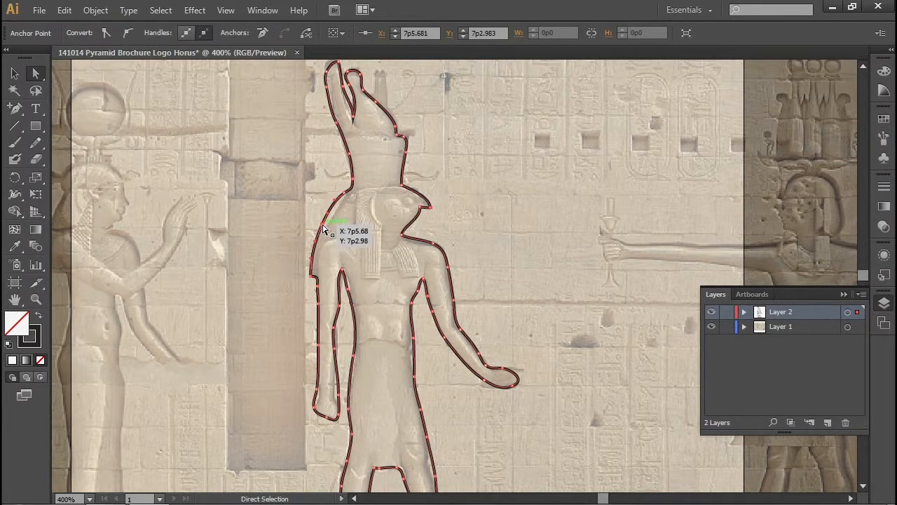
{"action": "left_click_drag", "start_coordinate": [323, 228], "coordinate": [326, 229]}
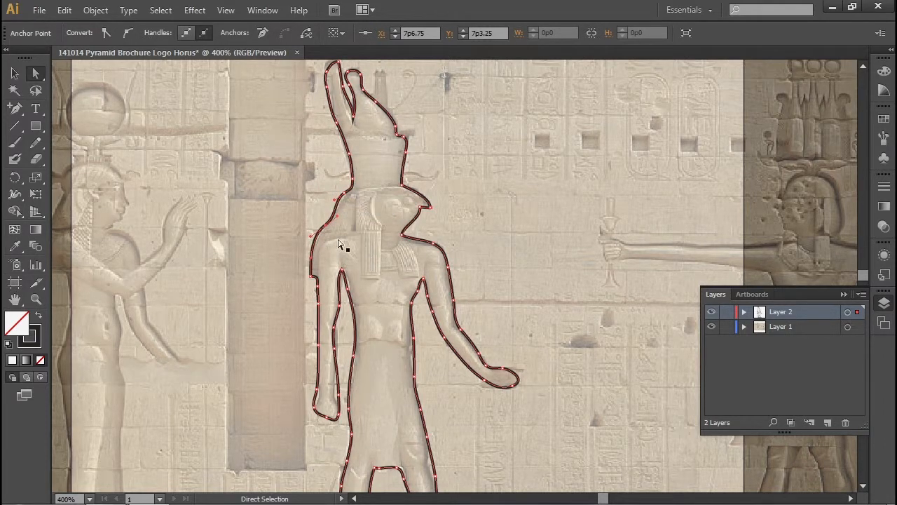
{"action": "left_click", "coordinate": [337, 214]}
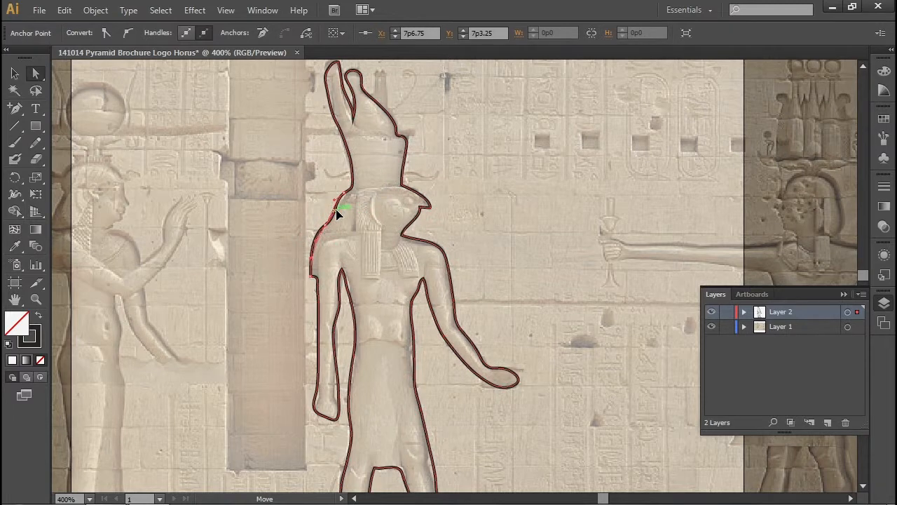
{"action": "left_click", "coordinate": [338, 213]}
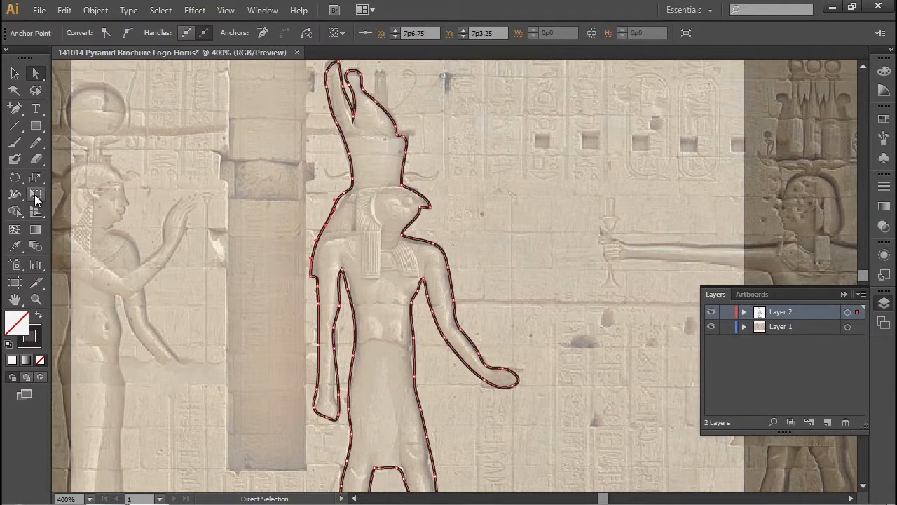
- Redraw the outline with the Pencil tool across the top of the head, from its back to the brow, leaving out the crown
{"action": "left_click", "coordinate": [36, 143]}
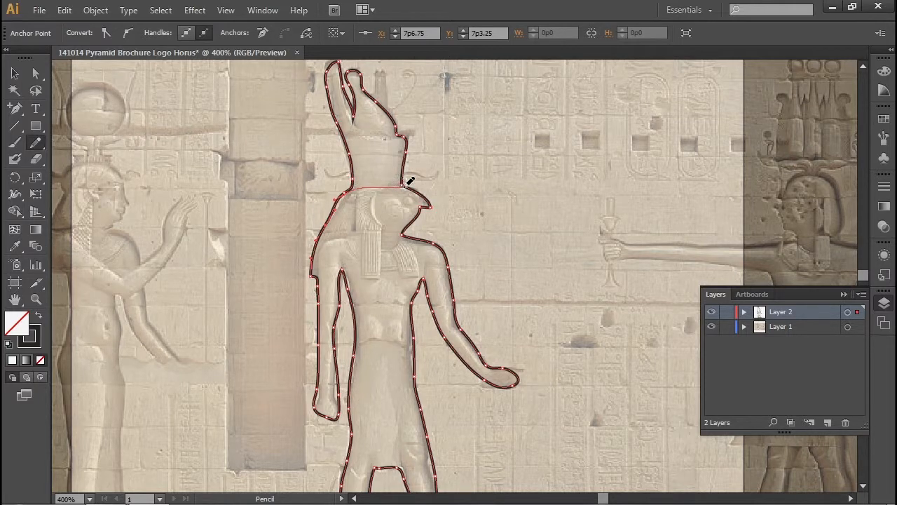
{"action": "left_click_drag", "start_coordinate": [410, 181], "coordinate": [411, 176]}
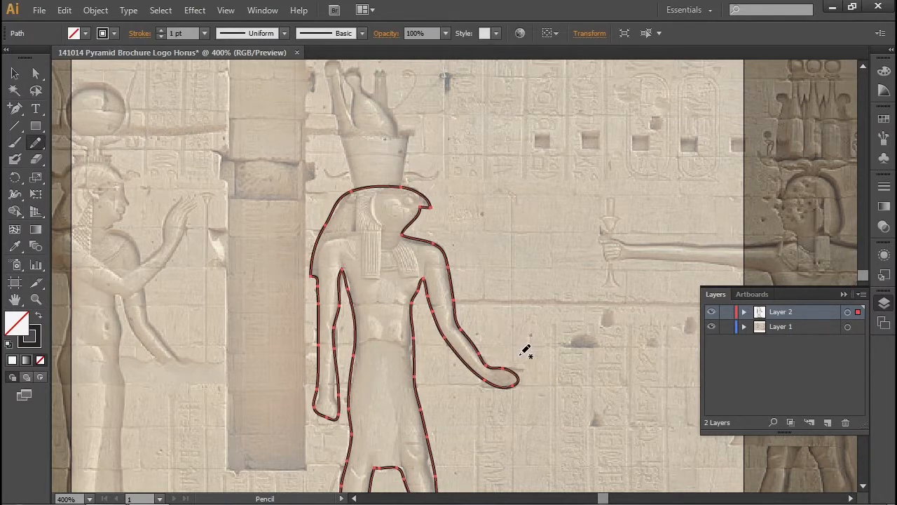
{"action": "left_click_drag", "start_coordinate": [543, 373], "coordinate": [504, 234]}
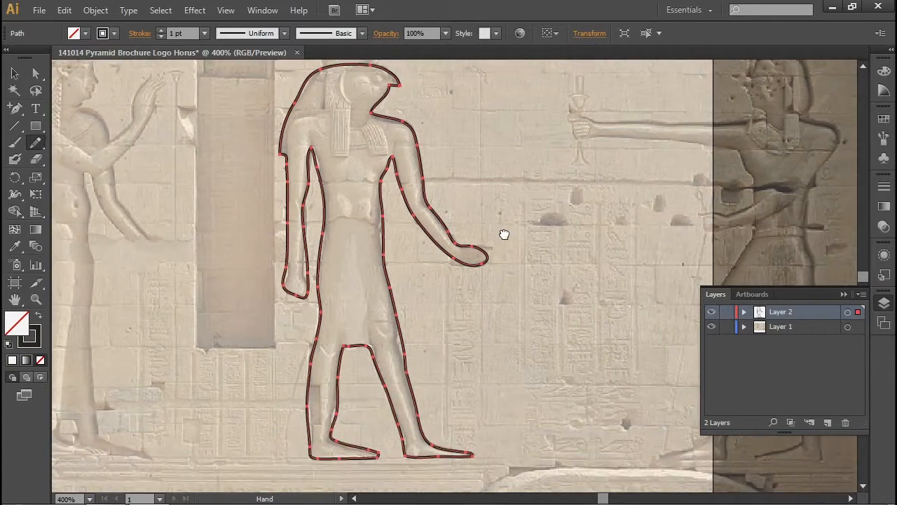
- Try to reshape the outline at the front knee by moving its segment and anchor handle, and undo both changes
{"action": "left_click_drag", "start_coordinate": [498, 374], "coordinate": [500, 291]}
{"action": "key", "text": "ctrl+plus"}
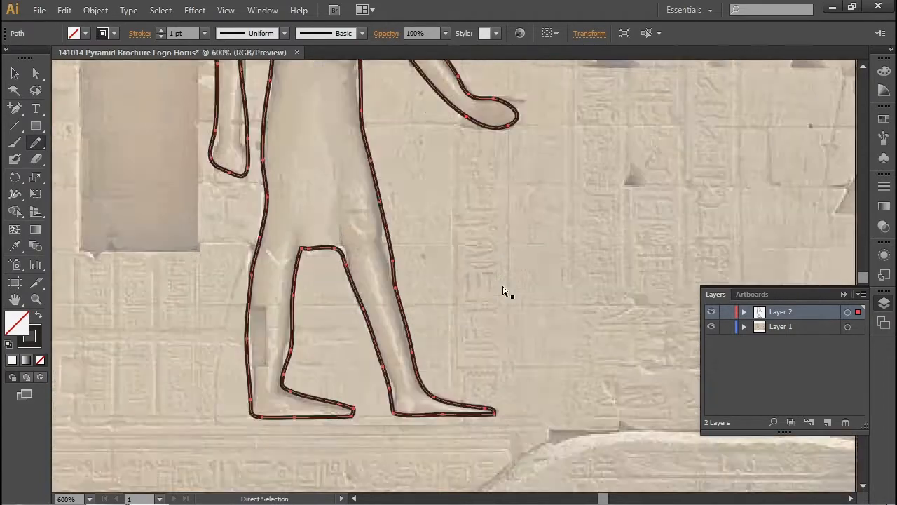
{"action": "key", "text": "ctrl+plus"}
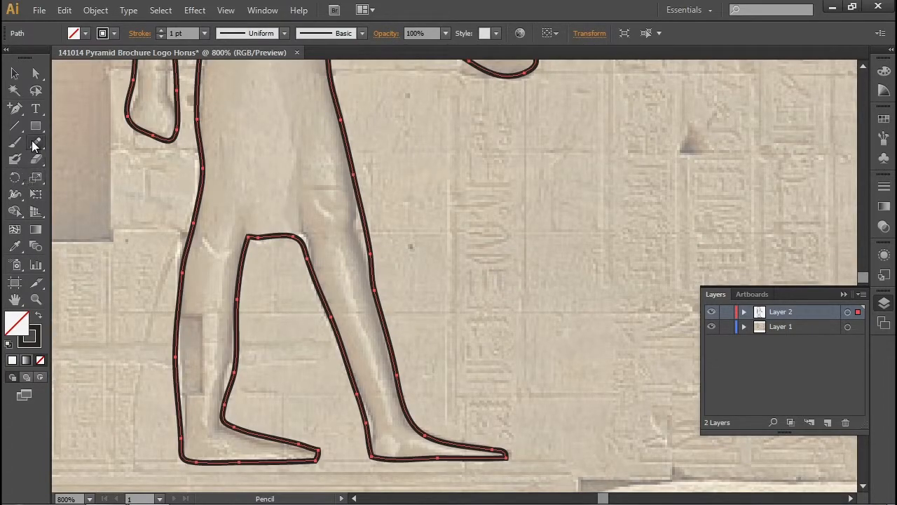
{"action": "left_click", "coordinate": [35, 76]}
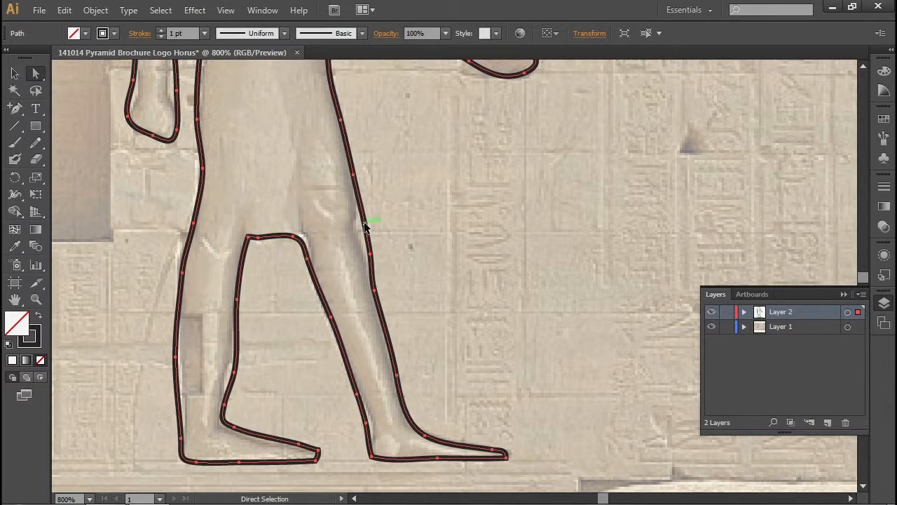
{"action": "left_click_drag", "start_coordinate": [365, 225], "coordinate": [359, 225]}
{"action": "key", "text": "ctrl+z"}
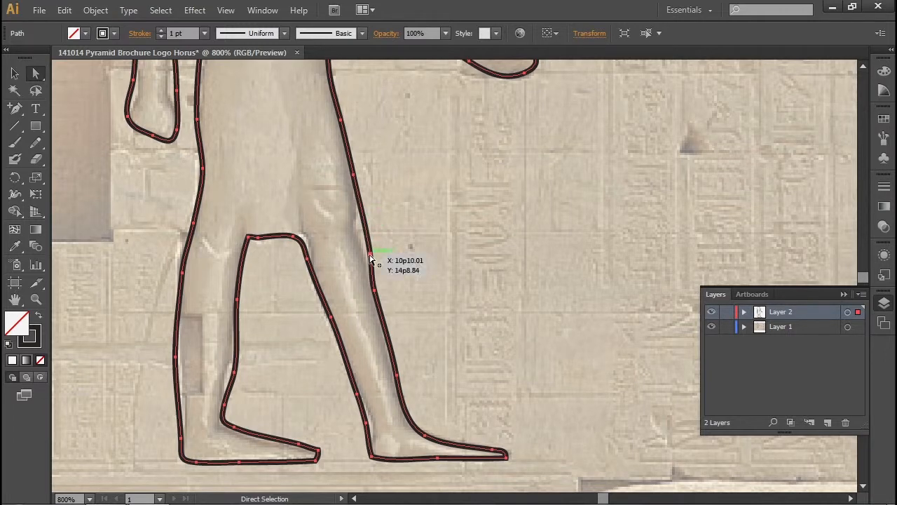
{"action": "left_click", "coordinate": [370, 253]}
{"action": "left_click_drag", "start_coordinate": [372, 266], "coordinate": [376, 266]}
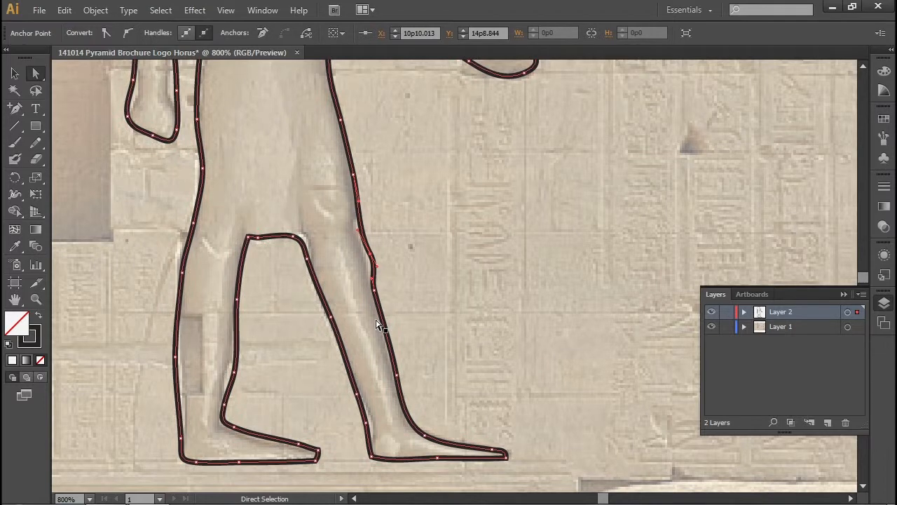
{"action": "key", "text": "ctrl+z"}
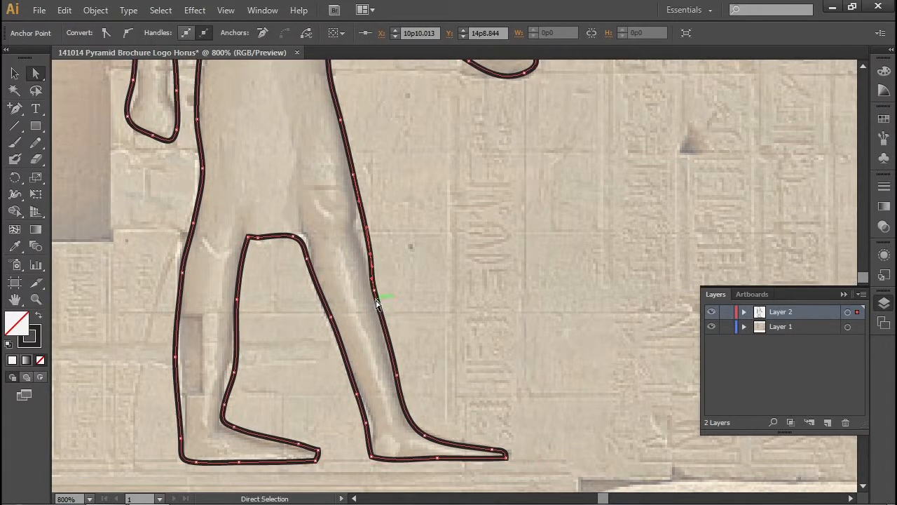
- Add an anchor point at the front knee, move it inward, and move the point below it to X 10p8.875, Y 14p8.875
{"action": "left_click", "coordinate": [21, 113]}
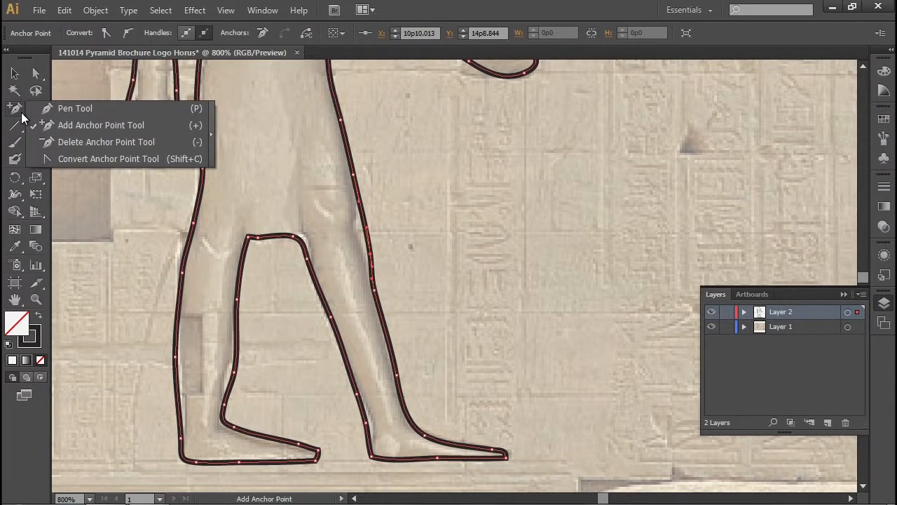
{"action": "left_click", "coordinate": [72, 124]}
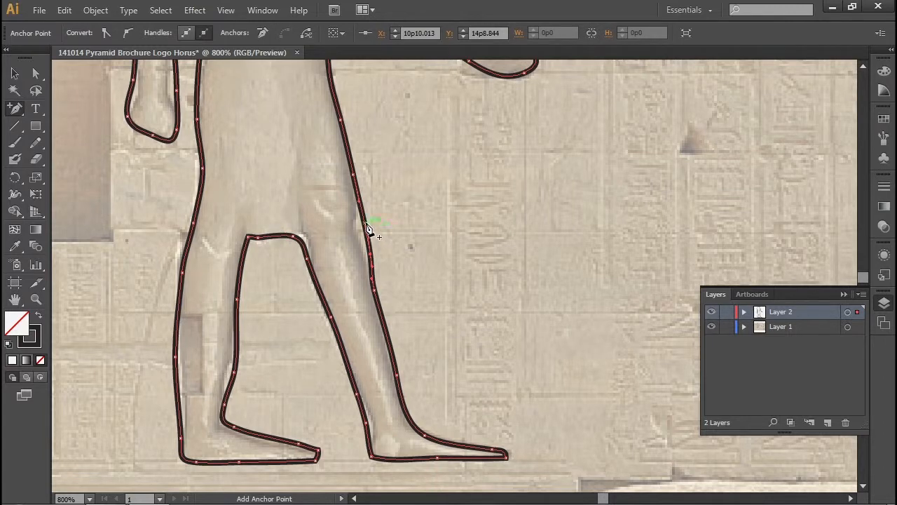
{"action": "left_click", "coordinate": [365, 226]}
{"action": "left_click", "coordinate": [36, 73]}
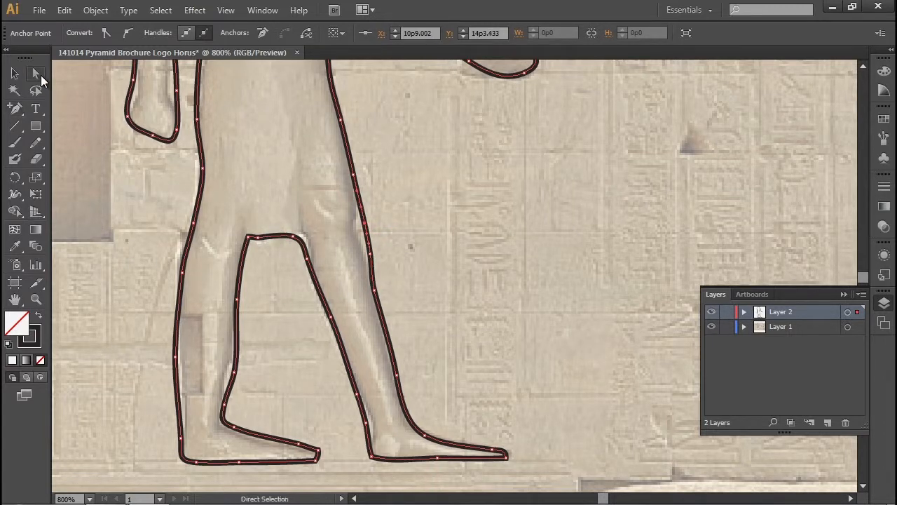
{"action": "left_click", "coordinate": [366, 236]}
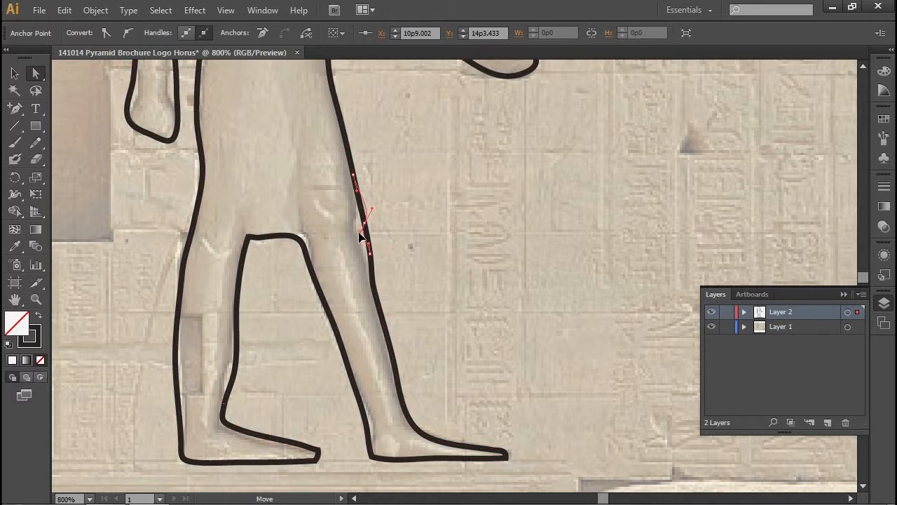
{"action": "left_click_drag", "start_coordinate": [367, 235], "coordinate": [363, 233]}
{"action": "mouse_move", "coordinate": [376, 263]}
{"action": "left_mouse_down"}
{"action": "mouse_move", "coordinate": [366, 251]}
{"action": "mouse_move", "coordinate": [376, 270]}
{"action": "left_mouse_up"}
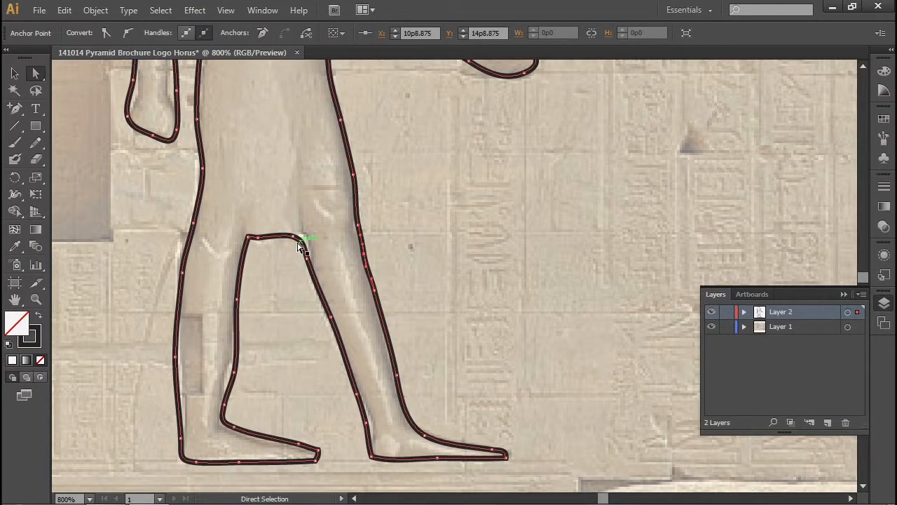
- Move the rear shin point to X 8p8.875, Y 16p5.875, the front heel point inward, and the rear calf point to X 8p0, Y 16p3.25
{"action": "left_click_drag", "start_coordinate": [237, 384], "coordinate": [230, 378]}
{"action": "left_click", "coordinate": [365, 423]}
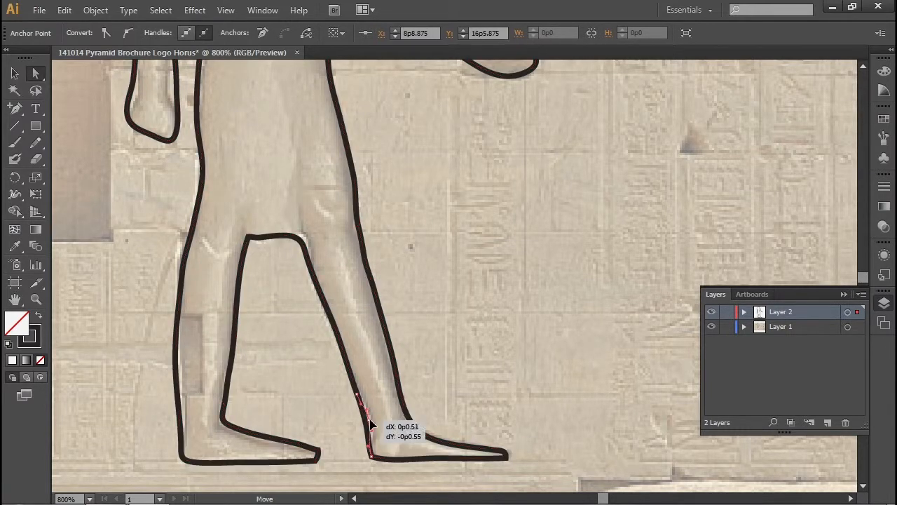
{"action": "left_click_drag", "start_coordinate": [177, 369], "coordinate": [188, 358]}
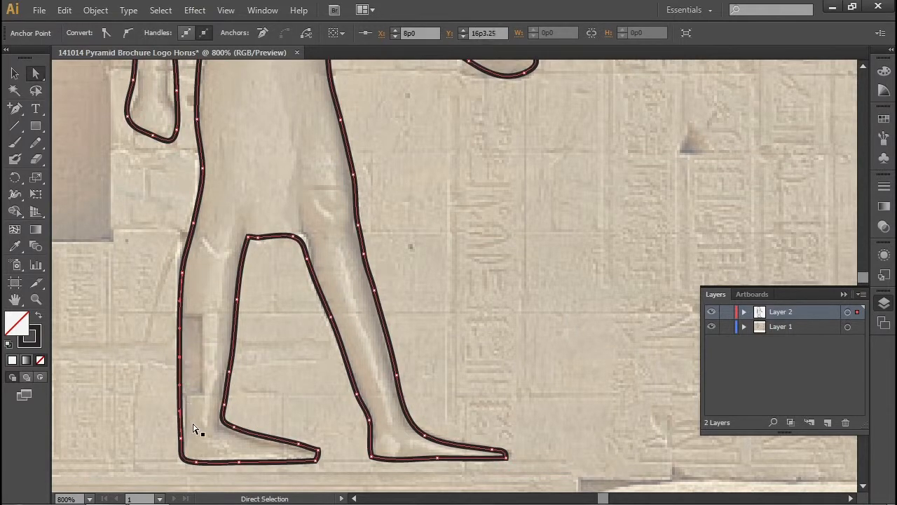
- Narrow the wrist of the hanging arm by moving its anchor points inward, the outer one to X 7p4.75, Y 12p2.375
{"action": "key", "text": "space"}
{"action": "left_click_drag", "start_coordinate": [233, 314], "coordinate": [235, 377]}
{"action": "left_click_drag", "start_coordinate": [224, 331], "coordinate": [183, 318]}
{"action": "key", "text": "ctrl+a"}
- Adjust the curve of the outline at the back of the head
{"action": "key", "text": "space"}
{"action": "left_click_drag", "start_coordinate": [327, 277], "coordinate": [344, 444]}
{"action": "left_click_drag", "start_coordinate": [278, 321], "coordinate": [290, 383]}
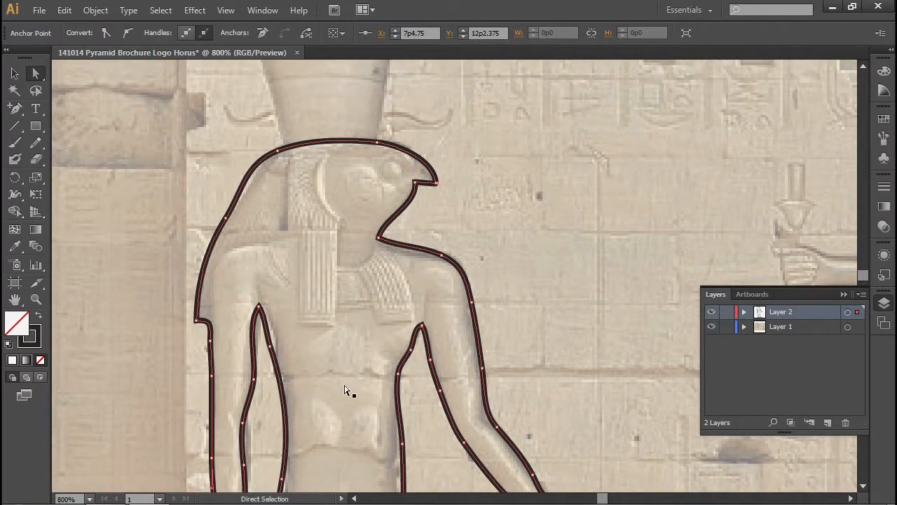
{"action": "left_click", "coordinate": [247, 181]}
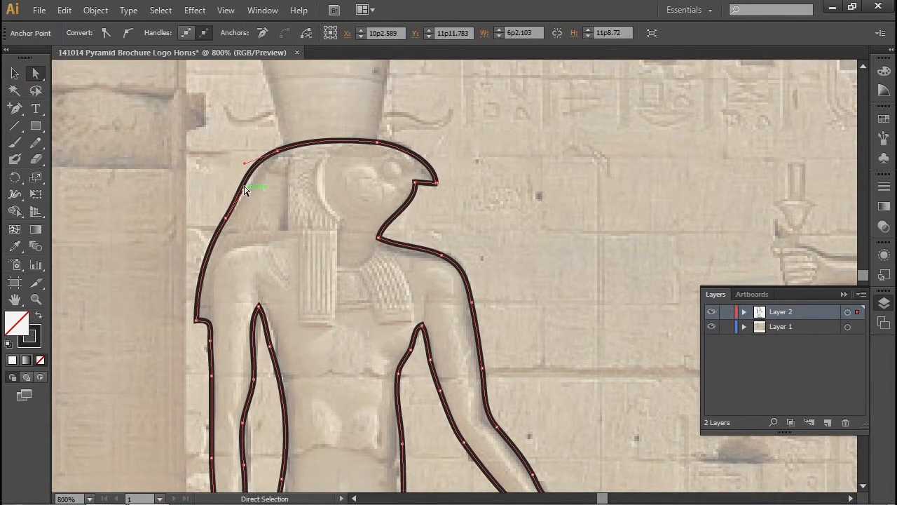
{"action": "left_click_drag", "start_coordinate": [249, 181], "coordinate": [247, 176]}
- Add anchor points at the tip of the outstretched hand and pull the curve inward to separate thumb and fingers
{"action": "left_click_drag", "start_coordinate": [399, 367], "coordinate": [373, 280]}
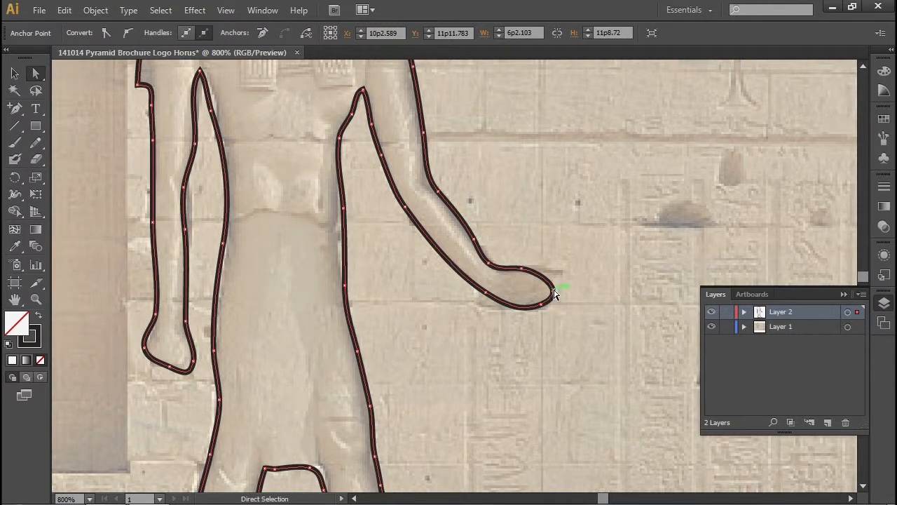
{"action": "left_click", "coordinate": [15, 107]}
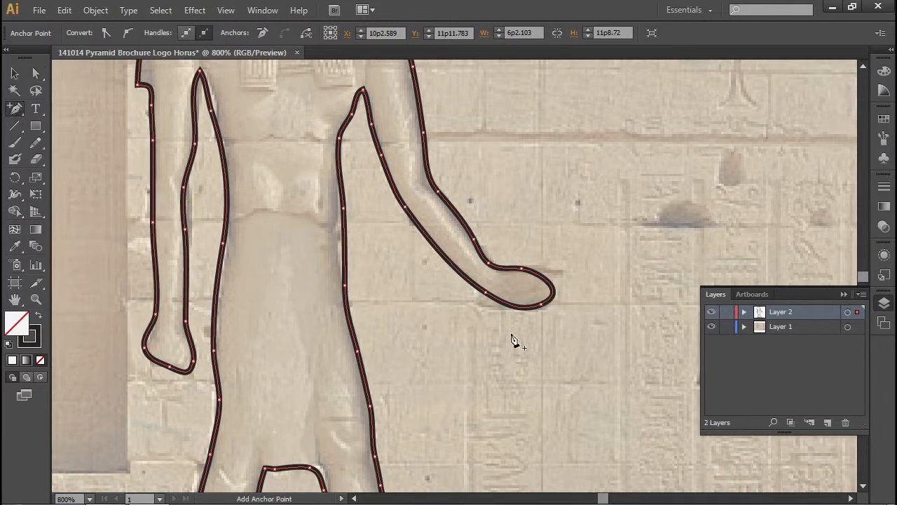
{"action": "left_click", "coordinate": [548, 287]}
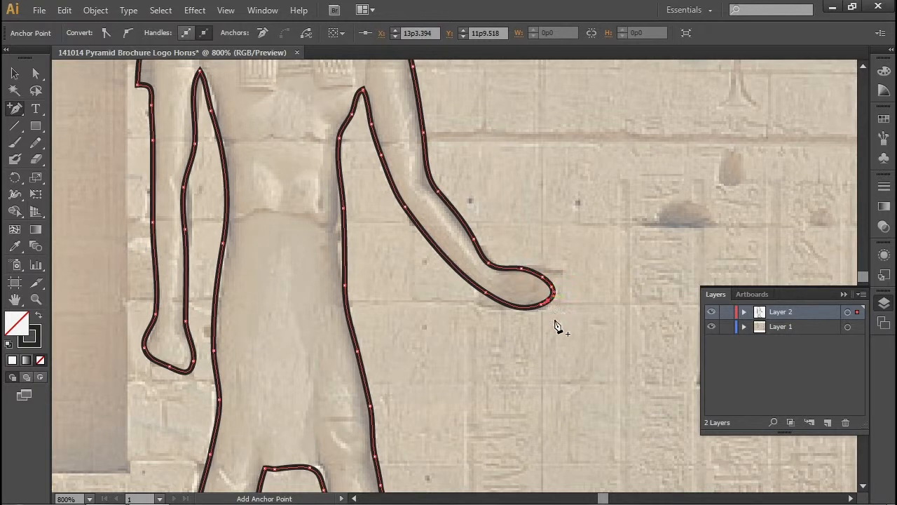
{"action": "left_click", "coordinate": [36, 72]}
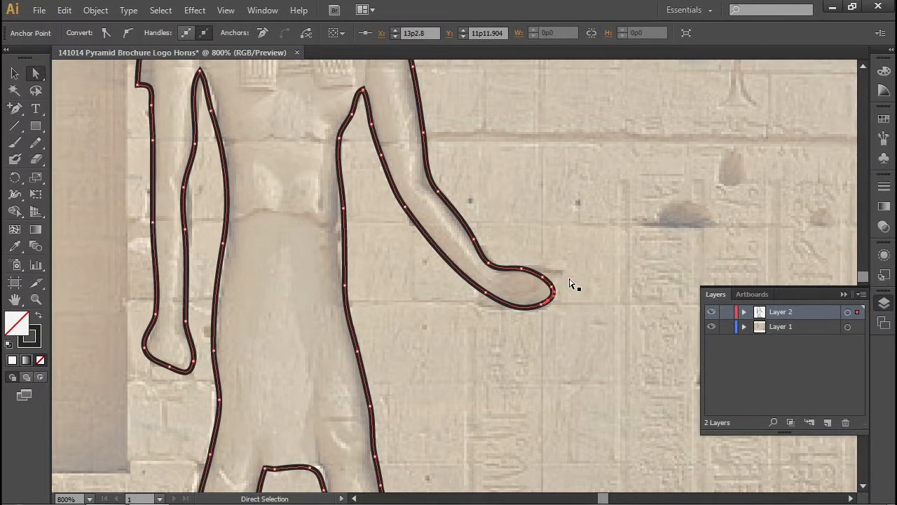
{"action": "left_click_drag", "start_coordinate": [551, 292], "coordinate": [482, 291]}
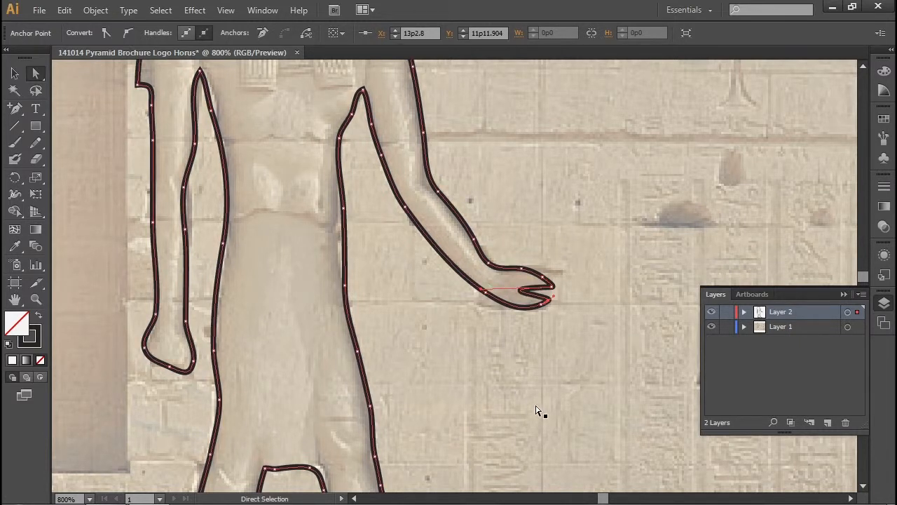
{"action": "mouse_move", "coordinate": [554, 289]}
{"action": "left_mouse_down"}
{"action": "mouse_move", "coordinate": [538, 279]}
{"action": "mouse_move", "coordinate": [553, 294]}
{"action": "left_mouse_up"}
- Delete the extra anchor point at the tip of the outstretched hand
{"action": "left_click", "coordinate": [16, 109], "text": "alt"}
{"action": "left_click_drag", "start_coordinate": [17, 115], "coordinate": [70, 139]}
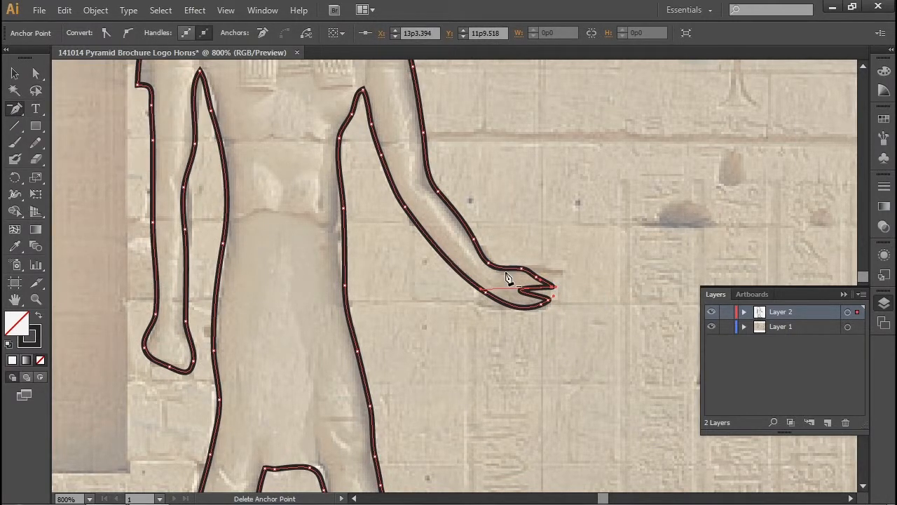
{"action": "left_click", "coordinate": [554, 287]}
- Hide the photo layer and fill the Horus outline with blue 000BE9
{"action": "key", "text": "ctrl+0"}
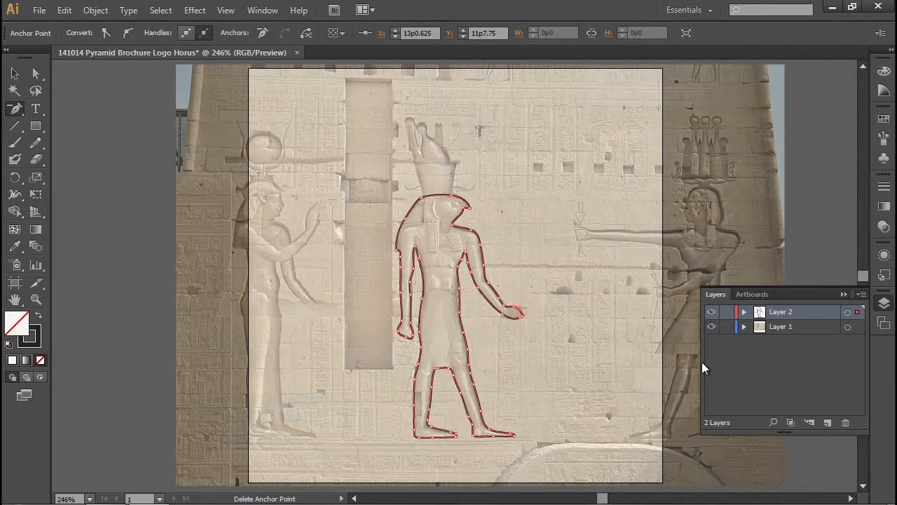
{"action": "left_click", "coordinate": [712, 327]}
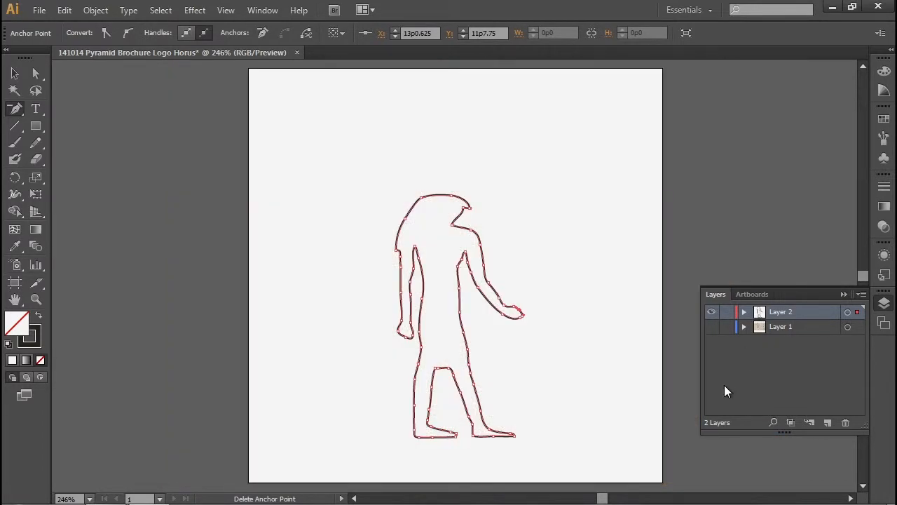
{"action": "left_click", "coordinate": [12, 361]}
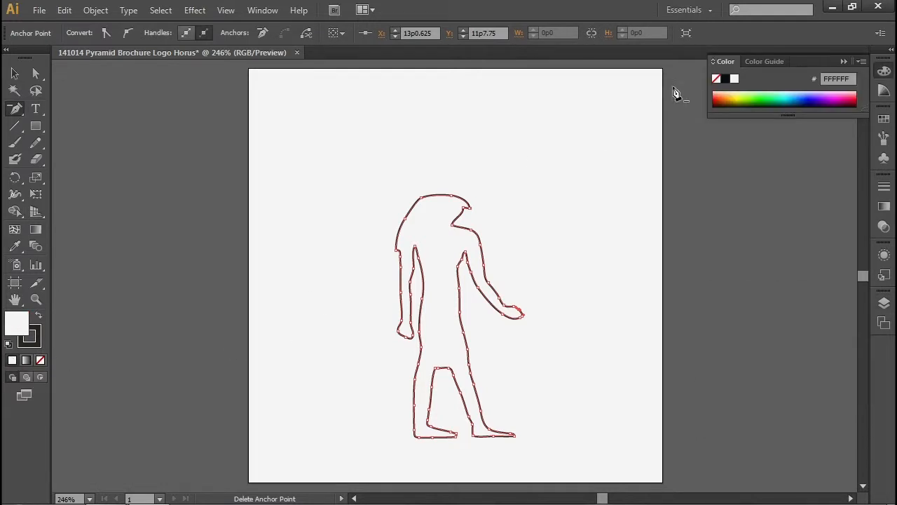
{"action": "left_click", "coordinate": [743, 98]}
{"action": "left_click_drag", "start_coordinate": [800, 92], "coordinate": [819, 95]}
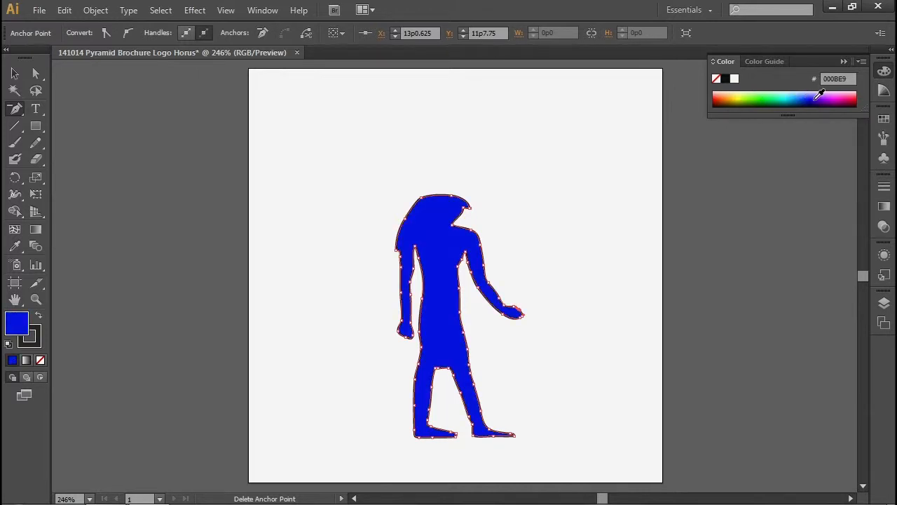
- Open the 3D Effects graphic style library, try several of its styles on the figure, and apply 3D Effect 1
{"action": "left_click", "coordinate": [886, 276]}
{"action": "left_click", "coordinate": [712, 345]}
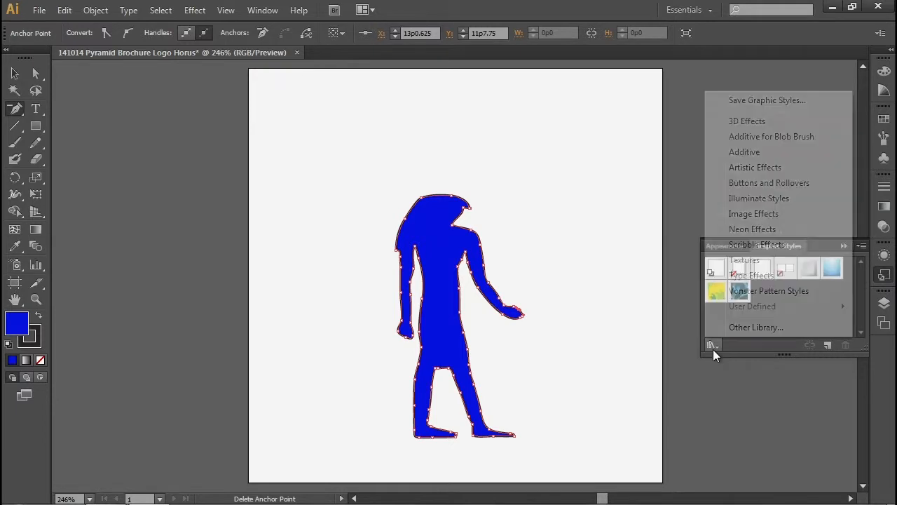
{"action": "left_click", "coordinate": [741, 121]}
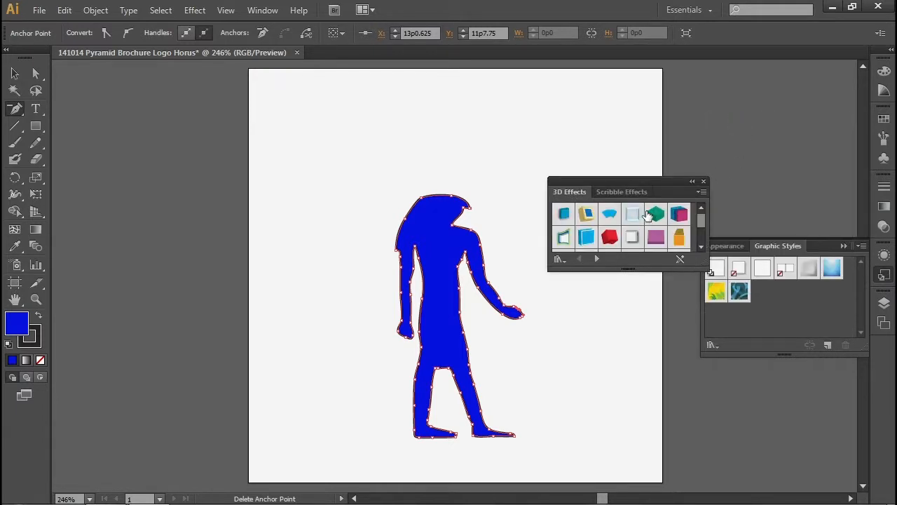
{"action": "left_click", "coordinate": [655, 213]}
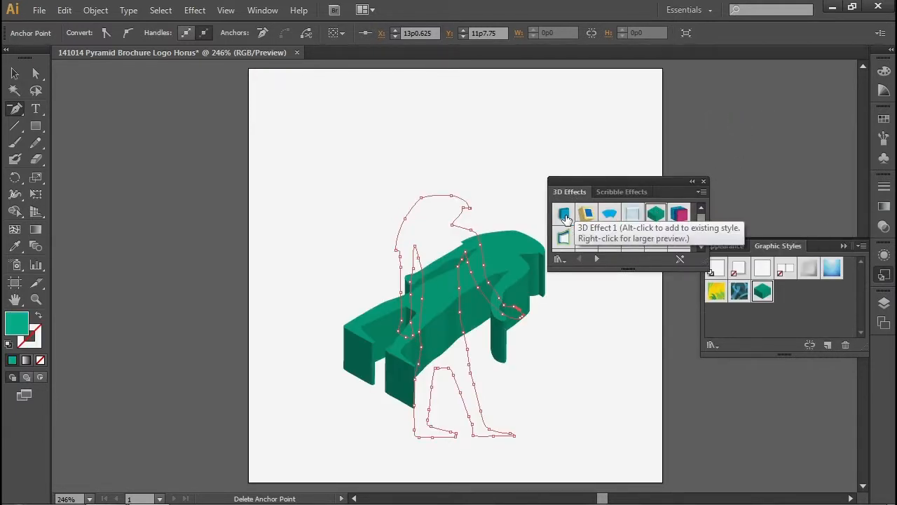
{"action": "left_click", "coordinate": [565, 217]}
{"action": "left_click", "coordinate": [565, 241]}
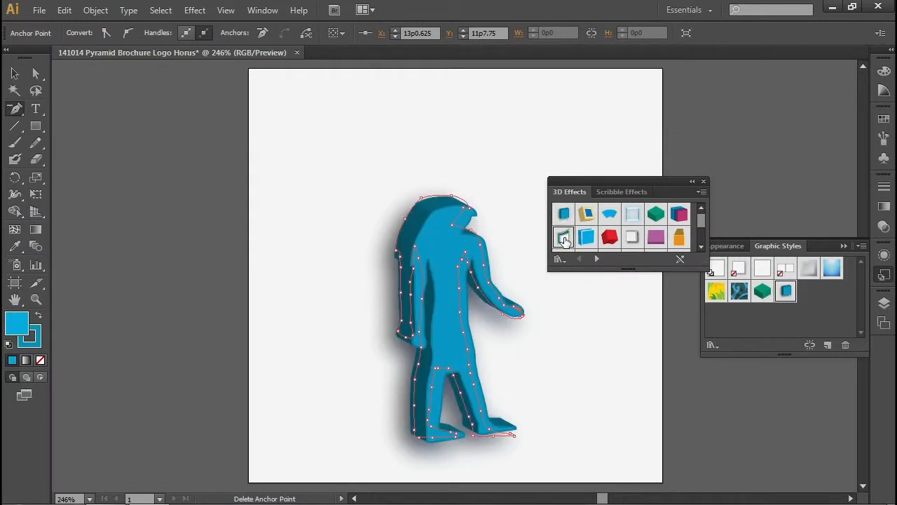
{"action": "left_click", "coordinate": [585, 240]}
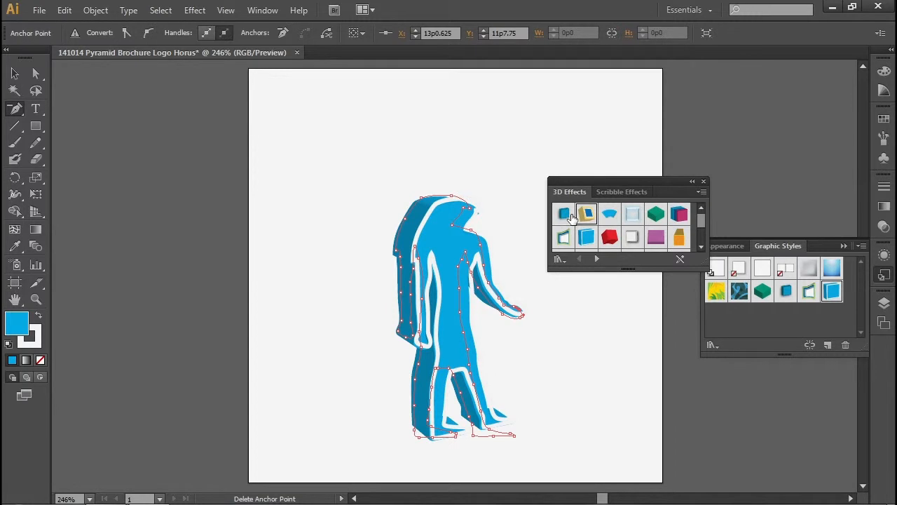
{"action": "left_click", "coordinate": [570, 217]}
{"action": "left_click", "coordinate": [578, 243]}
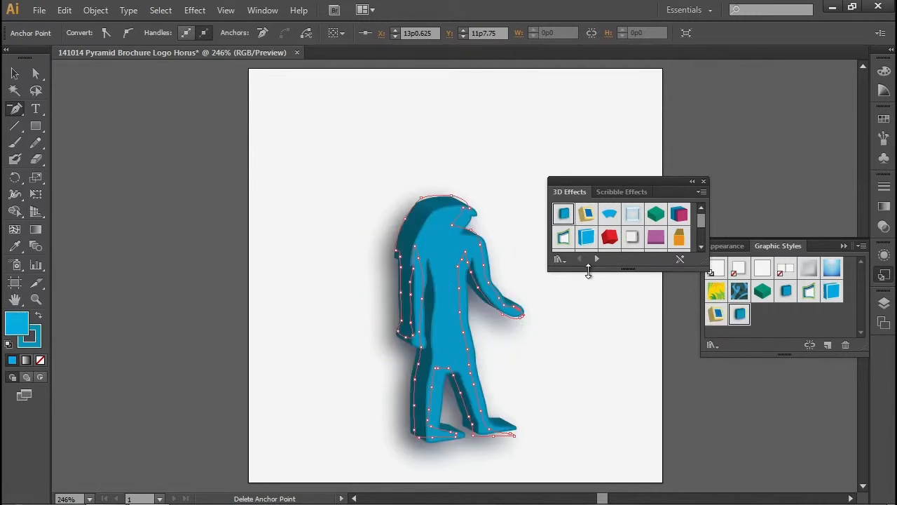
- Edit the figure's Extrude and Bevel effect, setting the extrude depth to 10 pt
{"action": "left_click", "coordinate": [729, 246]}
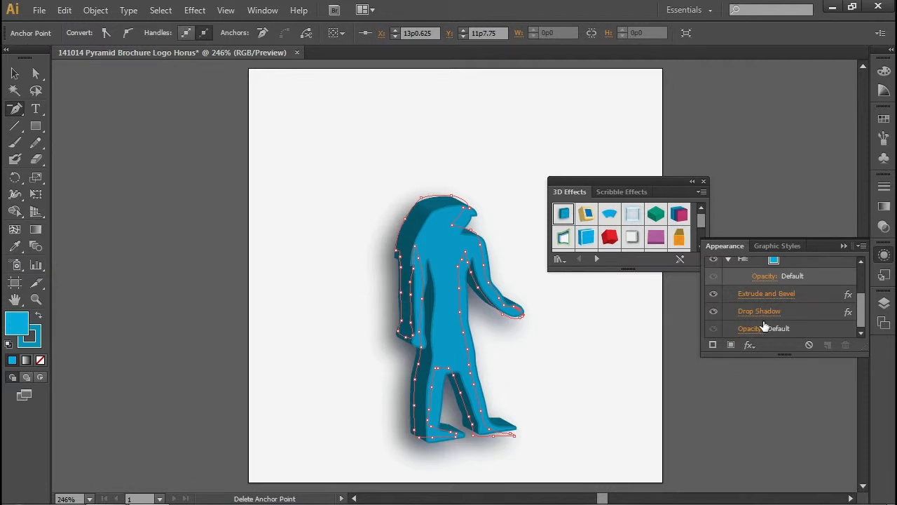
{"action": "left_click", "coordinate": [766, 296]}
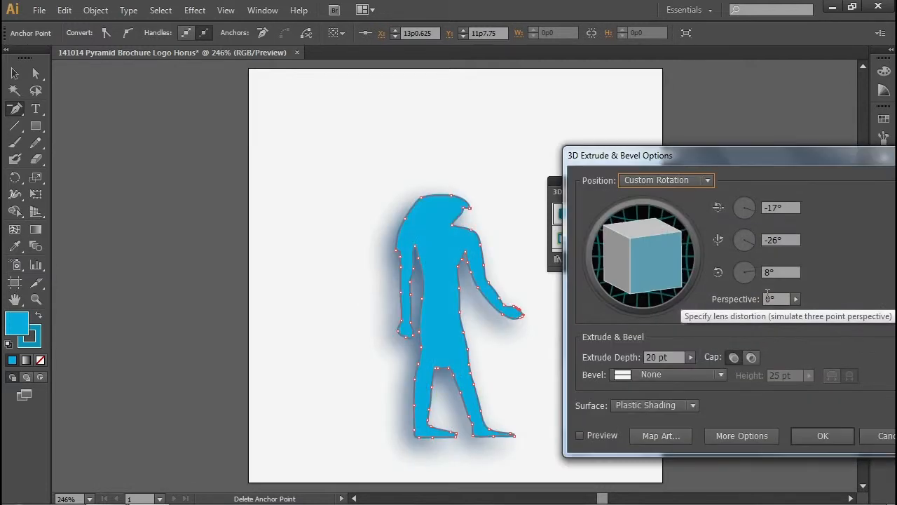
{"action": "left_click", "coordinate": [659, 356]}
{"action": "left_click_drag", "start_coordinate": [659, 356], "coordinate": [626, 356]}
{"action": "type", "text": "10"}
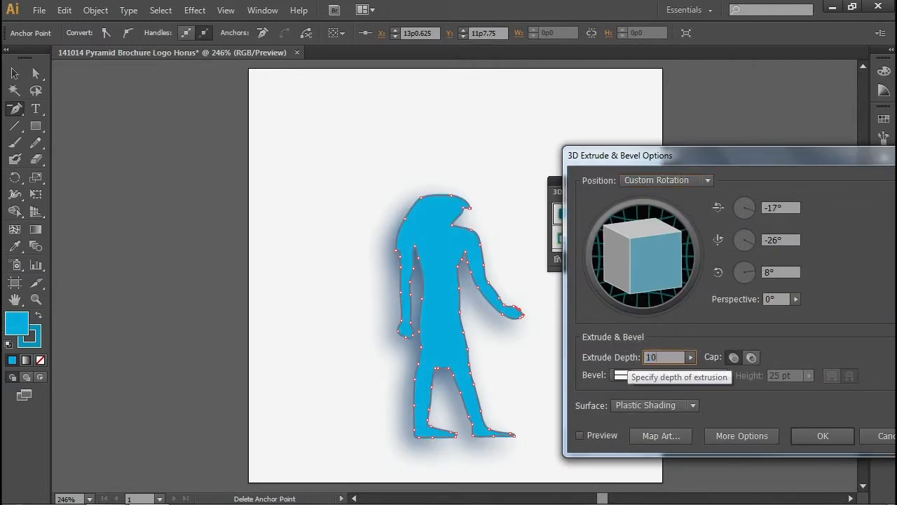
{"action": "key", "text": "Return"}
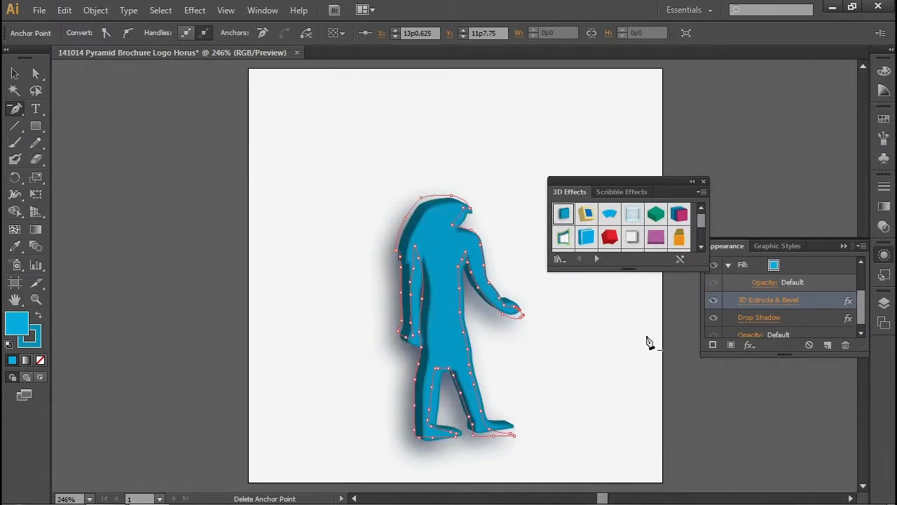
- Reduce the extrude depth of the figure's Extrude and Bevel effect to 5 pt, previewing the change
{"action": "left_click", "coordinate": [754, 309]}
{"action": "left_click", "coordinate": [580, 435]}
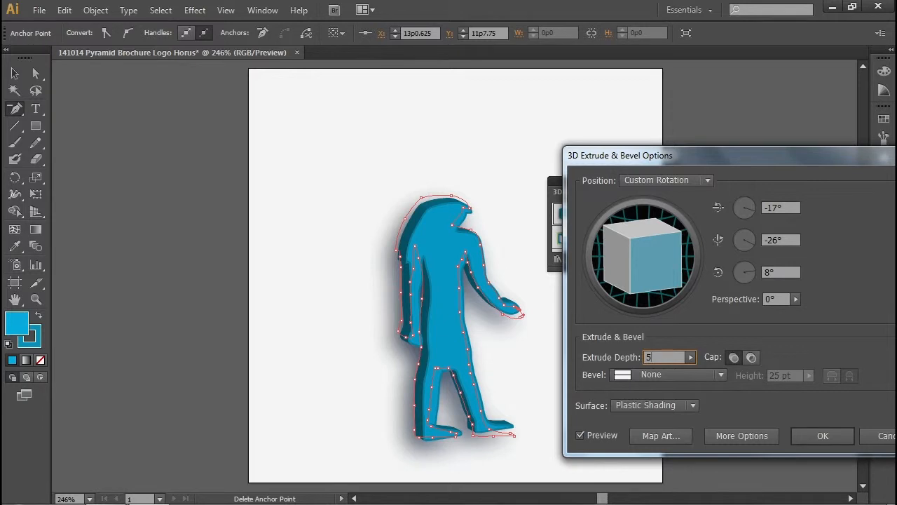
{"action": "key", "text": "Return"}
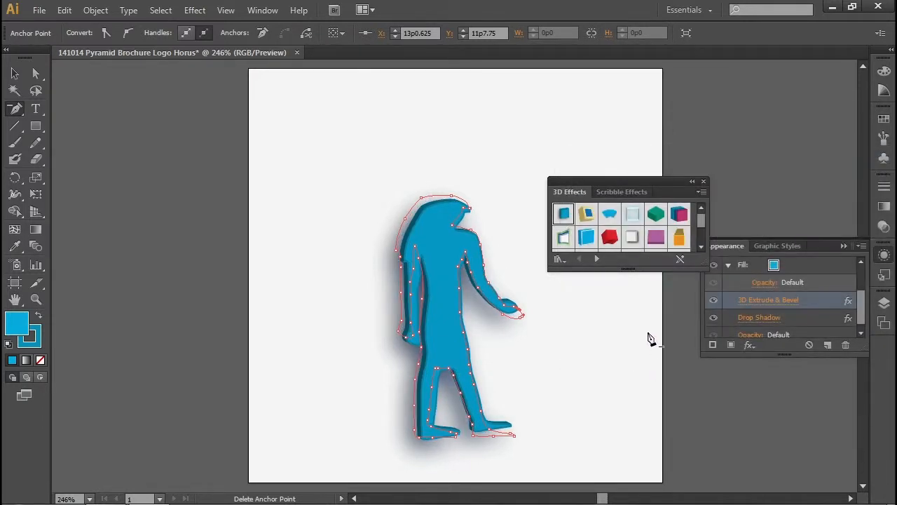
- Set the figure's Extrude and Bevel rotation to about -5°, -5° and 5°, so it faces nearly straight forward
{"action": "left_click", "coordinate": [760, 297]}
{"action": "mouse_move", "coordinate": [665, 261]}
{"action": "left_mouse_down"}
{"action": "mouse_move", "coordinate": [653, 255]}
{"action": "mouse_move", "coordinate": [680, 262]}
{"action": "left_mouse_up"}
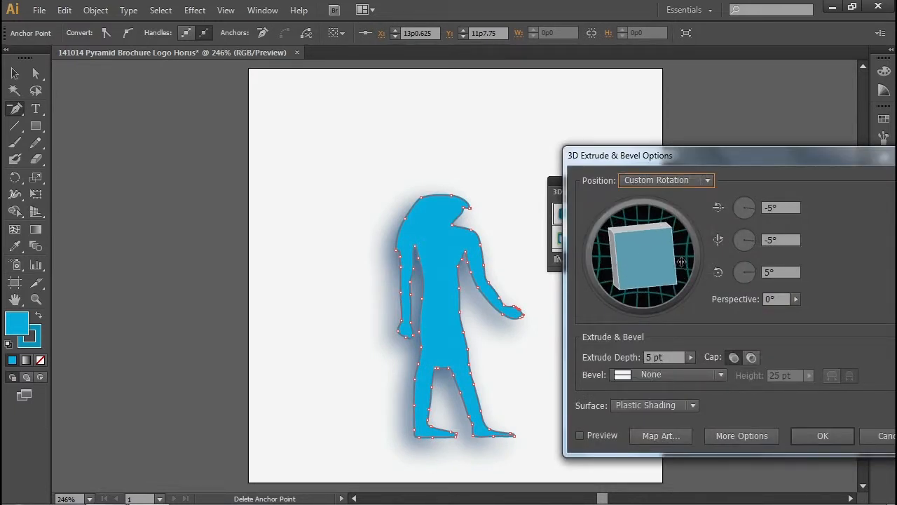
{"action": "left_click", "coordinate": [579, 435]}
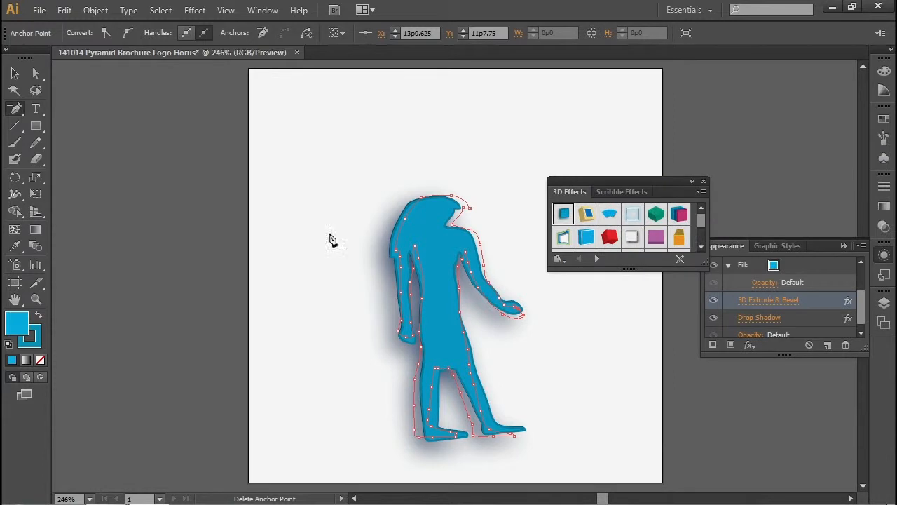
- Rotate the Horus figure slightly clockwise so it stands upright, and deselect it
{"action": "left_click", "coordinate": [17, 75]}
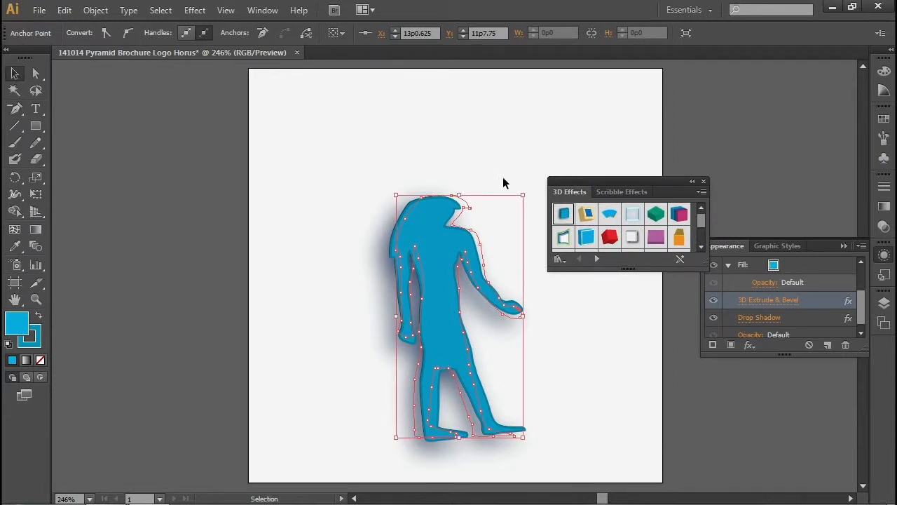
{"action": "left_click_drag", "start_coordinate": [529, 192], "coordinate": [534, 202]}
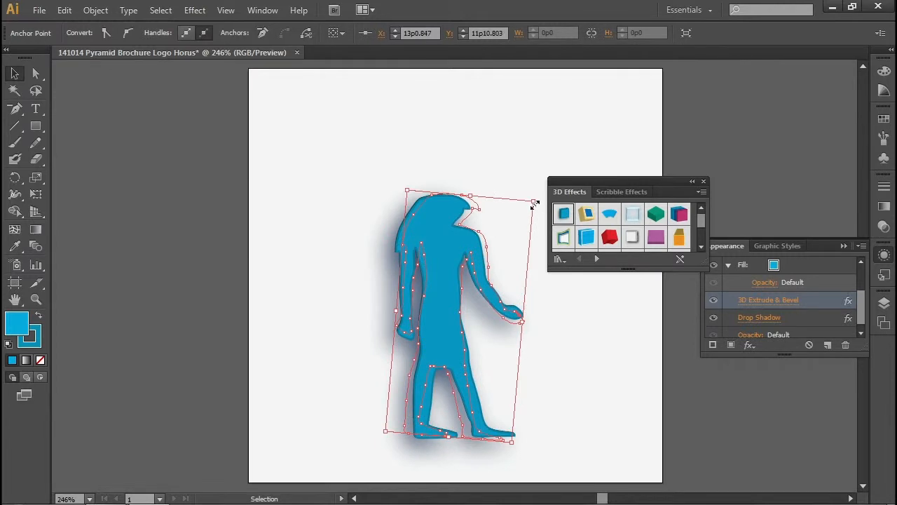
{"action": "left_click", "coordinate": [561, 316]}
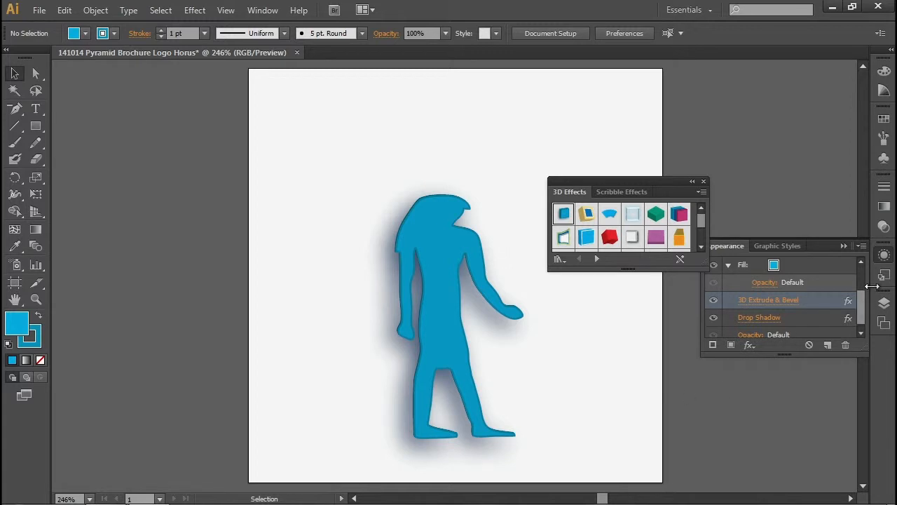
- Delete Layer 1 with the hidden relief photo, keeping only the figure's layer
{"action": "left_click", "coordinate": [885, 303]}
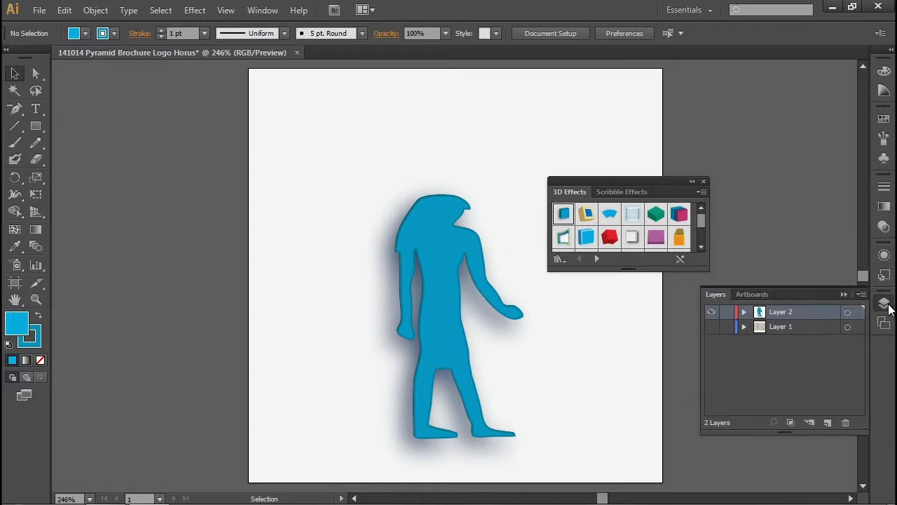
{"action": "left_click", "coordinate": [776, 328]}
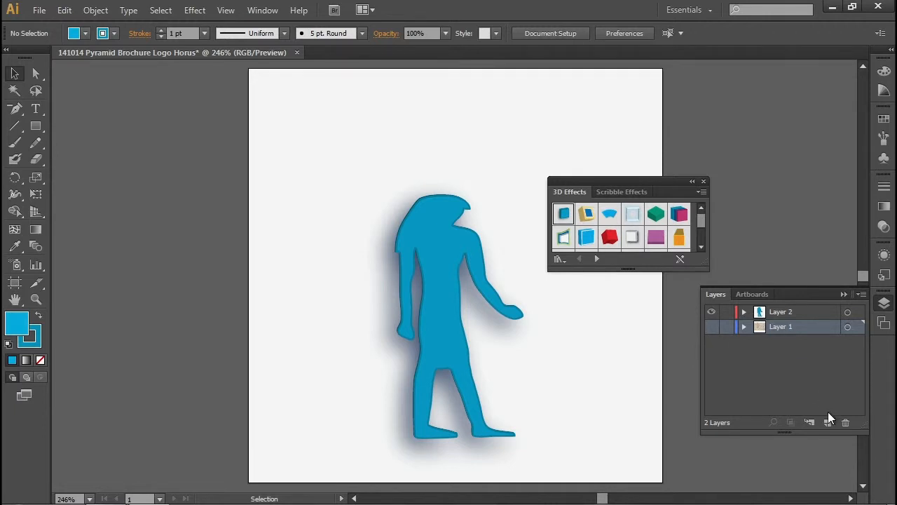
{"action": "left_click", "coordinate": [846, 423]}
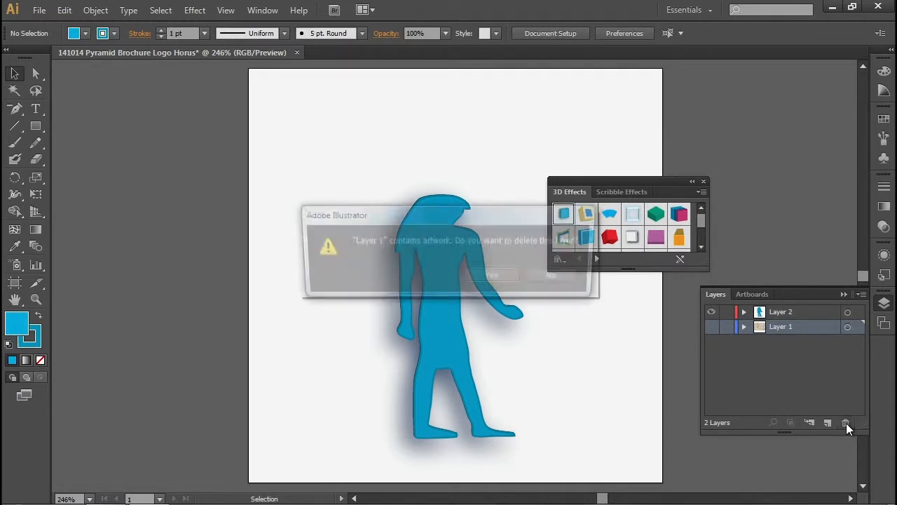
{"action": "left_click", "coordinate": [495, 277]}
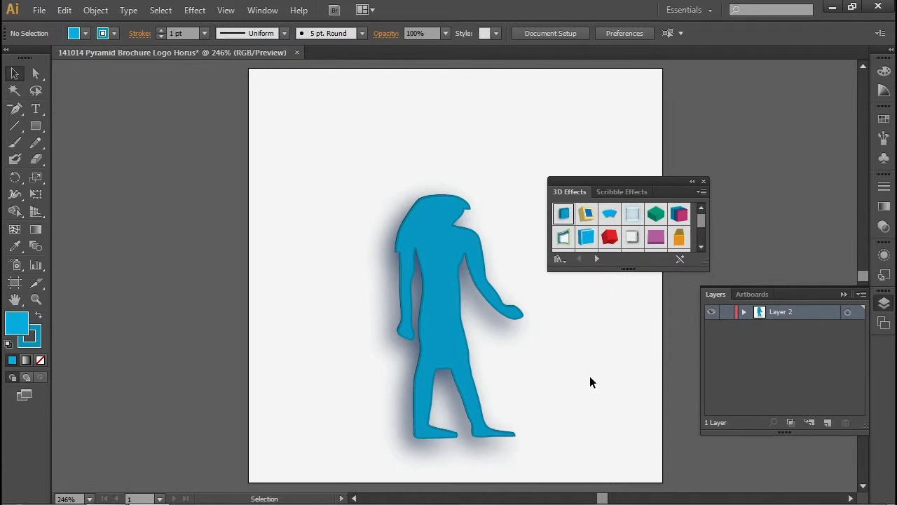